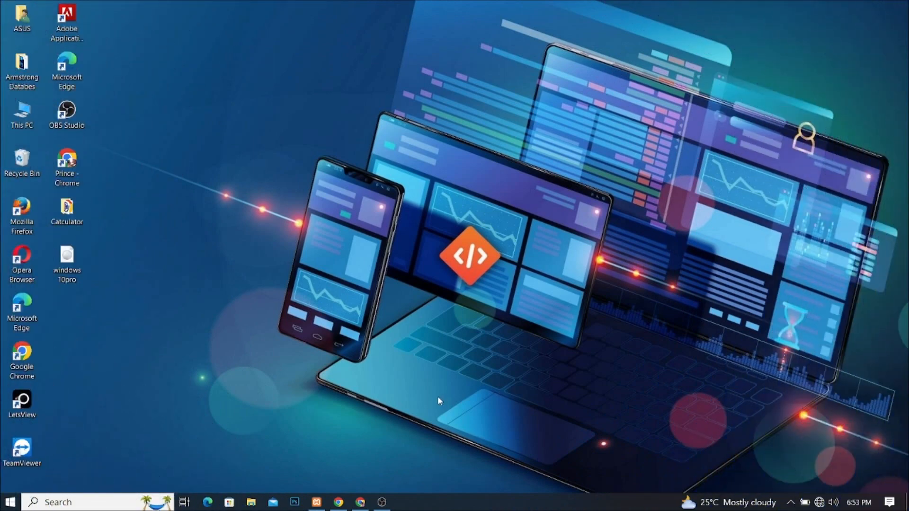
Step: Open the XAMPP Control Panel v3.3.0 from the Windows taskbar
{"action": "mouse_move", "coordinate": [338, 502]}
{"action": "left_click", "coordinate": [316, 504]}
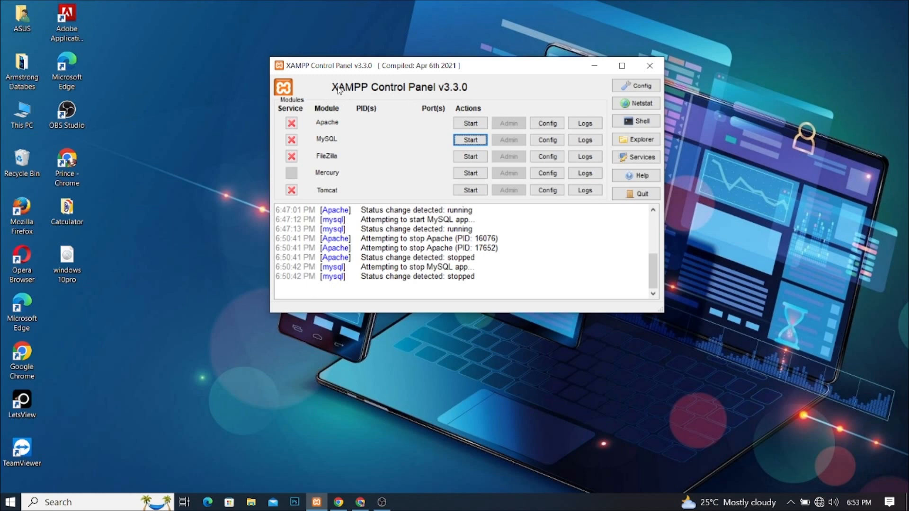
Step: Start the Apache web server and the MySQL database server
{"action": "left_click", "coordinate": [470, 124]}
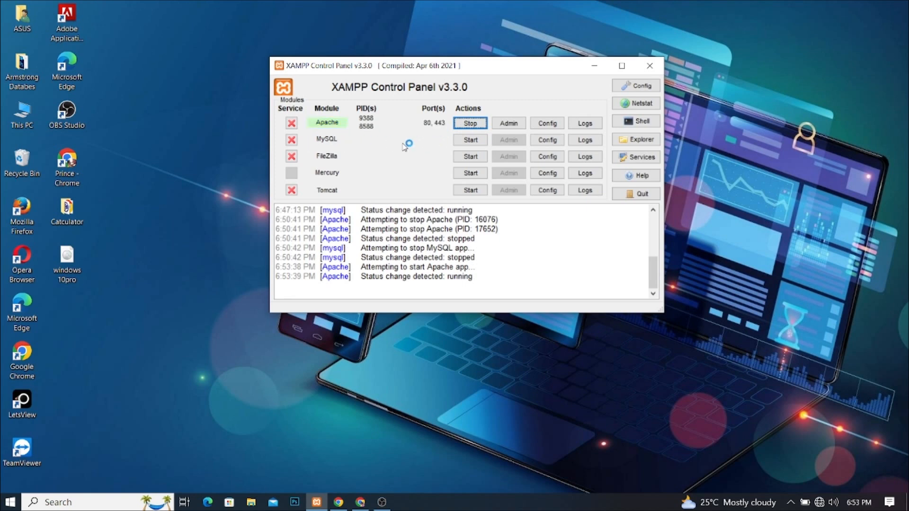
{"action": "left_click", "coordinate": [469, 141]}
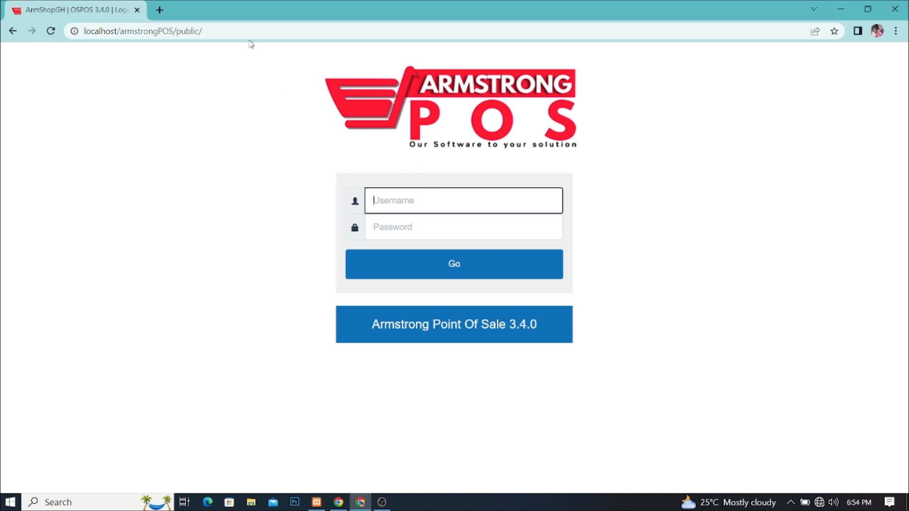
Step: Reload the login page, stop Apache and MySQL, then reload the browser page again
{"action": "left_click", "coordinate": [240, 29]}
{"action": "key", "text": "Return"}
{"action": "left_click", "coordinate": [317, 503]}
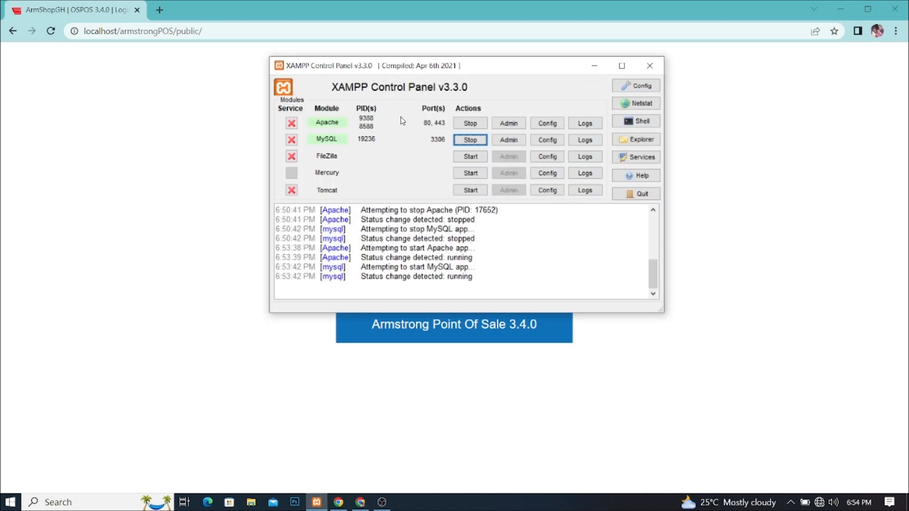
{"action": "left_click", "coordinate": [468, 124]}
{"action": "left_click", "coordinate": [466, 140]}
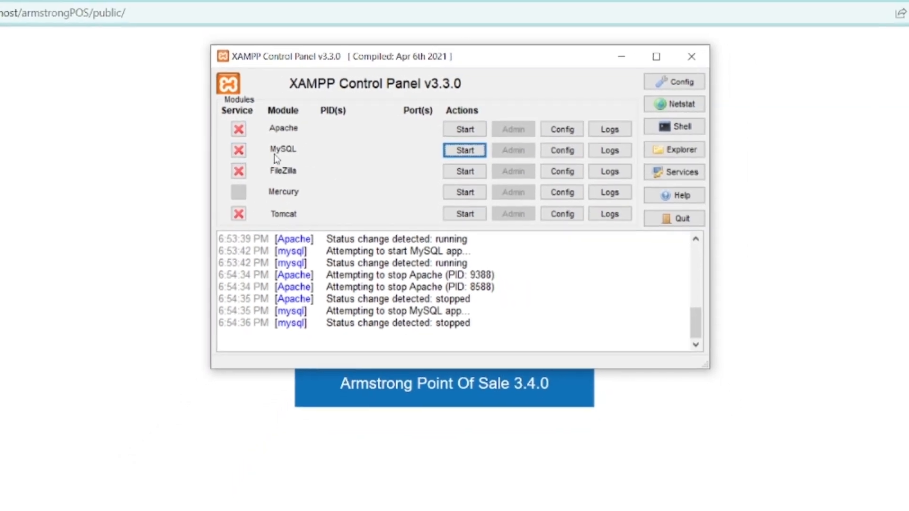
{"action": "left_click", "coordinate": [159, 18]}
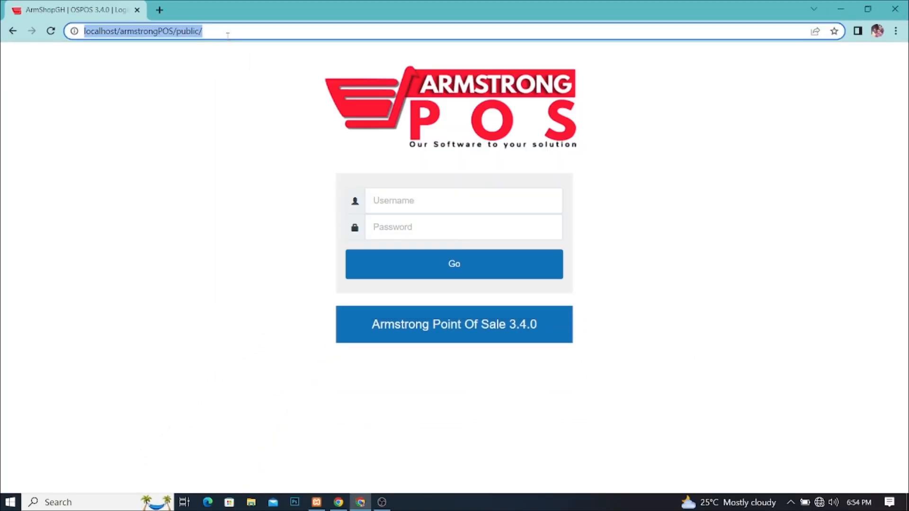
{"action": "right_click", "coordinate": [199, 76]}
{"action": "left_click", "coordinate": [226, 113]}
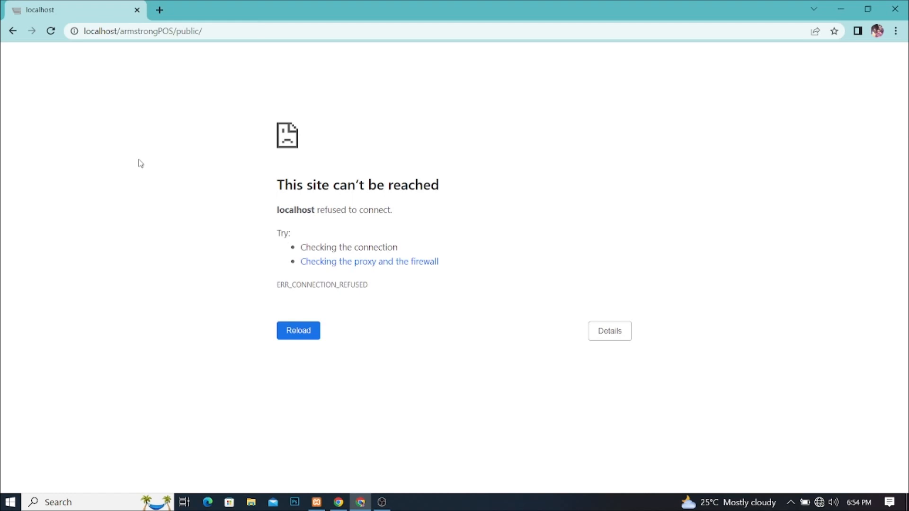
Step: Start Apache and MySQL again and reload until the Armstrong POS login page returns
{"action": "left_click", "coordinate": [316, 503]}
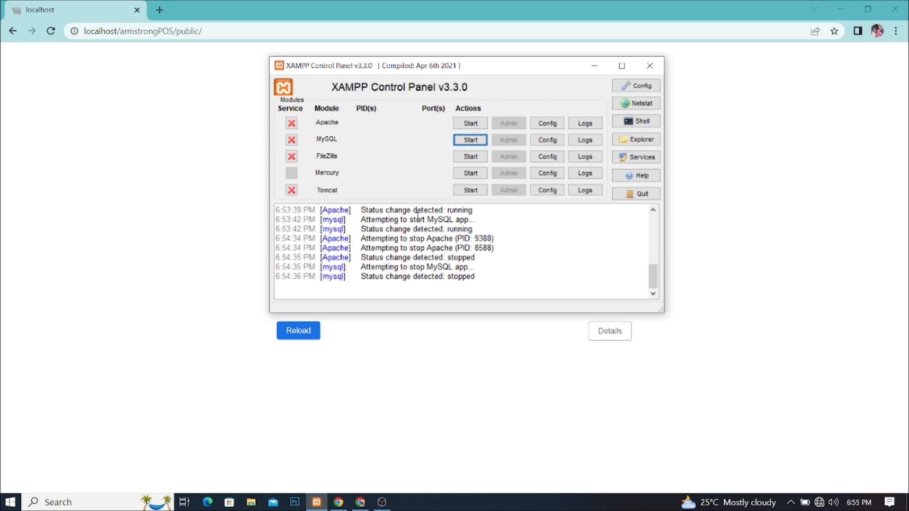
{"action": "left_click", "coordinate": [468, 127]}
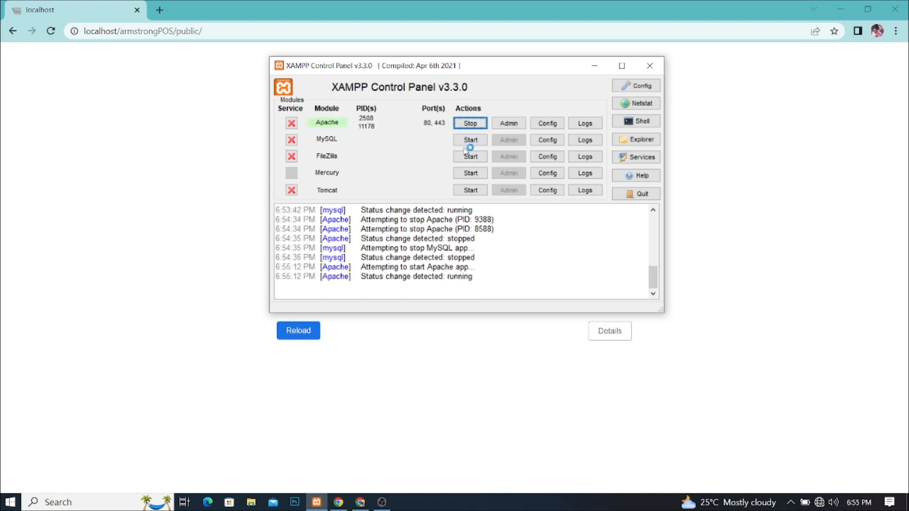
{"action": "left_click", "coordinate": [471, 142]}
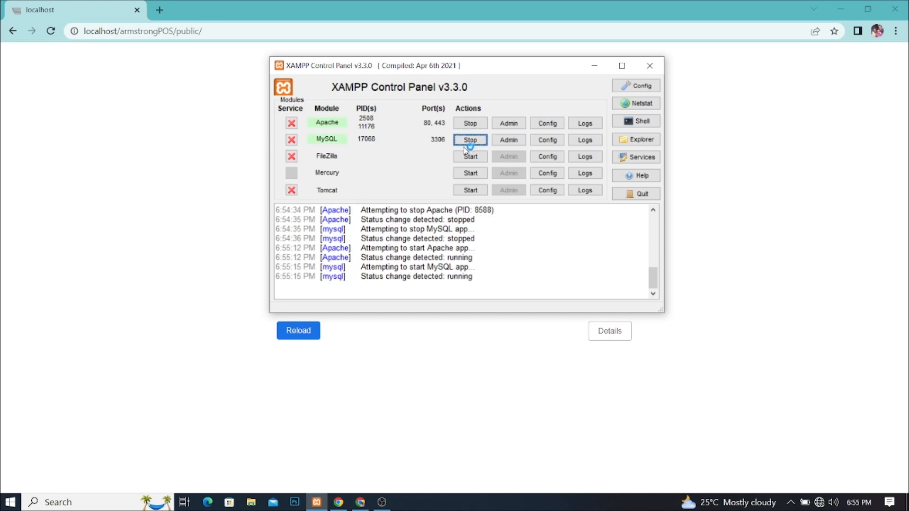
{"action": "left_click", "coordinate": [222, 110]}
{"action": "left_click", "coordinate": [219, 31]}
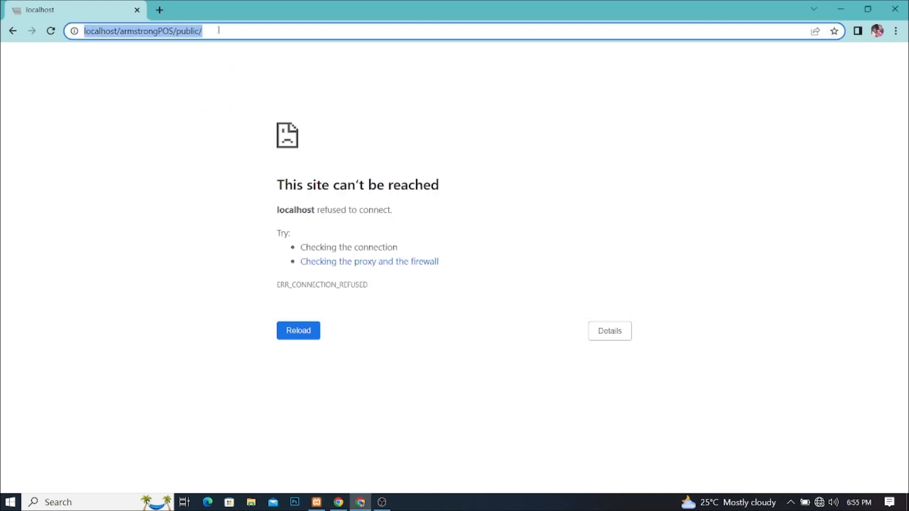
{"action": "left_click", "coordinate": [51, 31]}
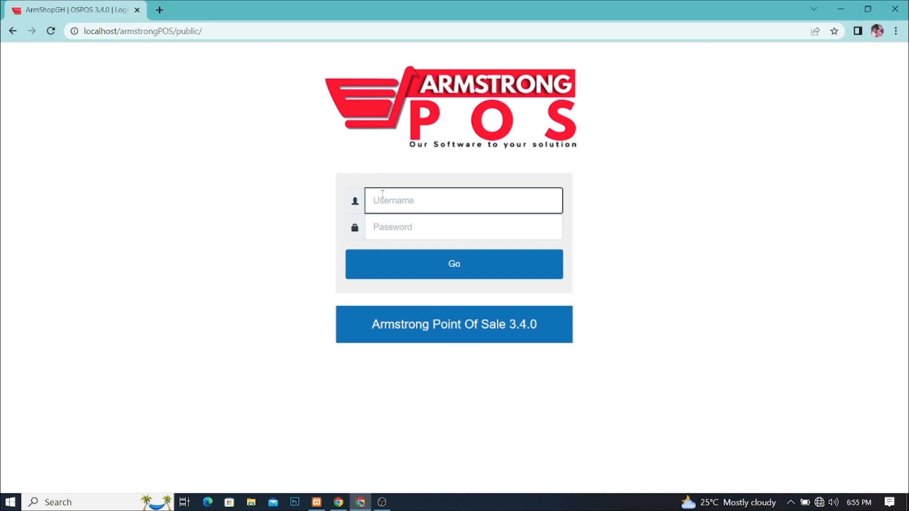
Step: Log in to Armstrong POS with username admin and the account password
{"action": "type", "text": "admin"}
{"action": "key", "text": "Tab"}
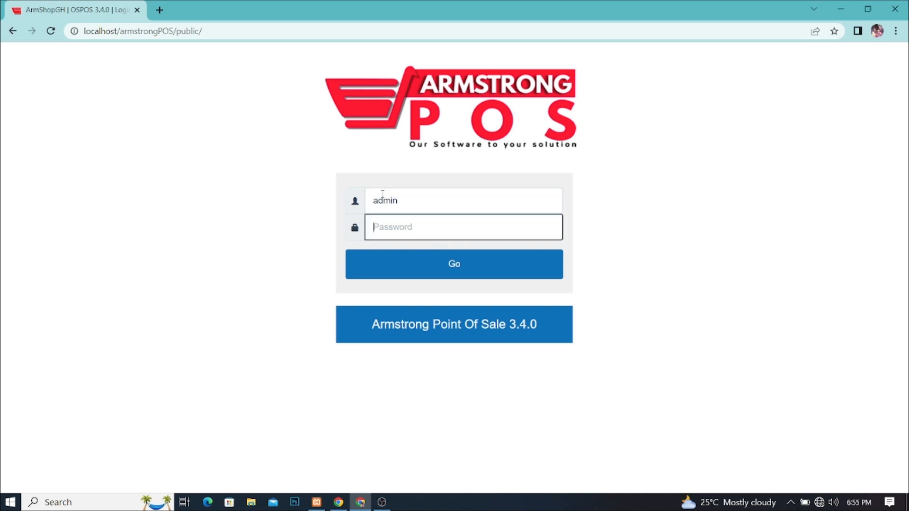
{"action": "type", "text": "•••••••••"}
{"action": "key", "text": "Return"}
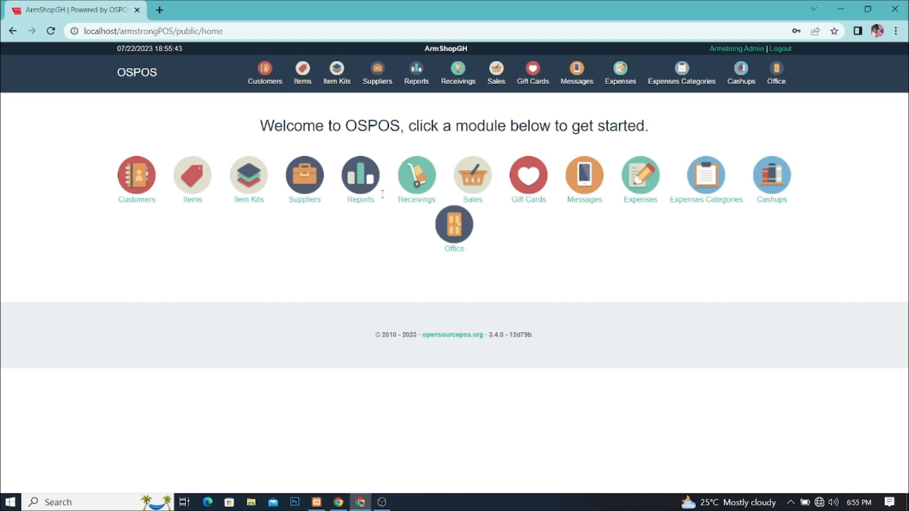
Step: Log out of Armstrong POS, then stop and restart Apache and MySQL
{"action": "left_click", "coordinate": [780, 48]}
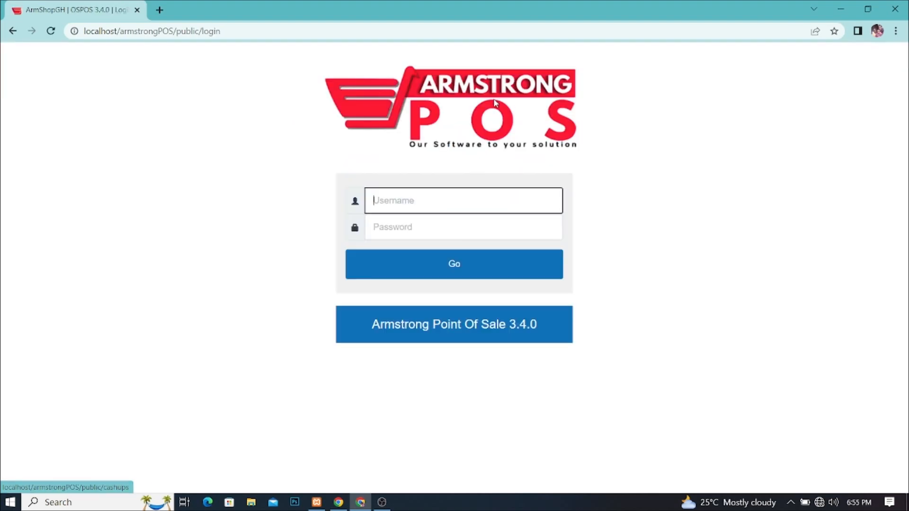
{"action": "left_click", "coordinate": [316, 502]}
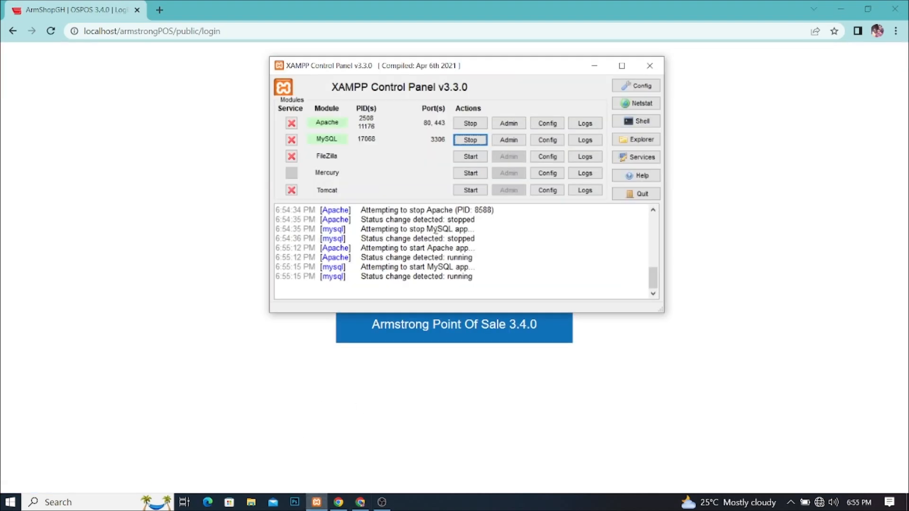
{"action": "left_click", "coordinate": [471, 123]}
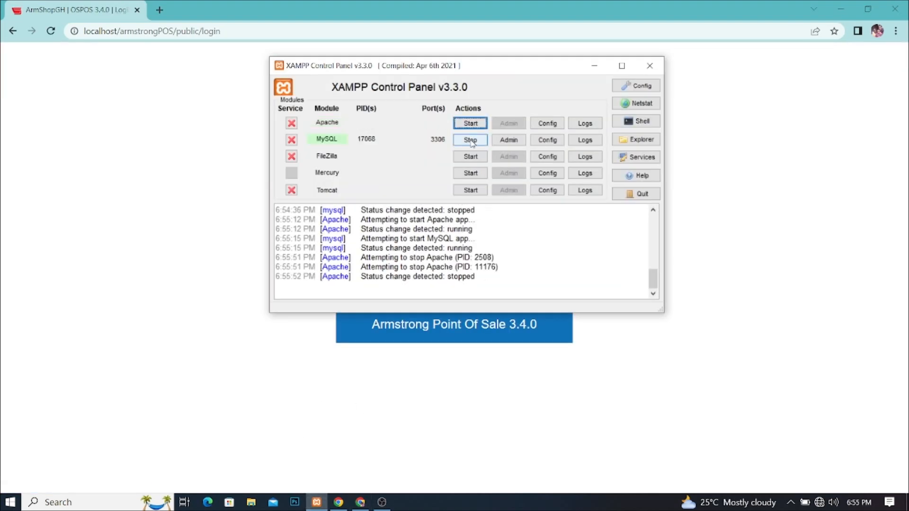
{"action": "left_click", "coordinate": [471, 141]}
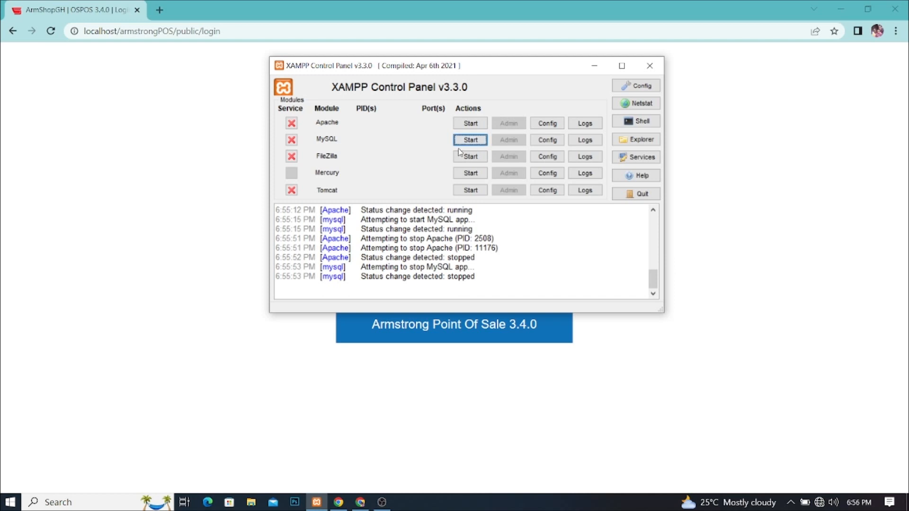
{"action": "left_click", "coordinate": [467, 125]}
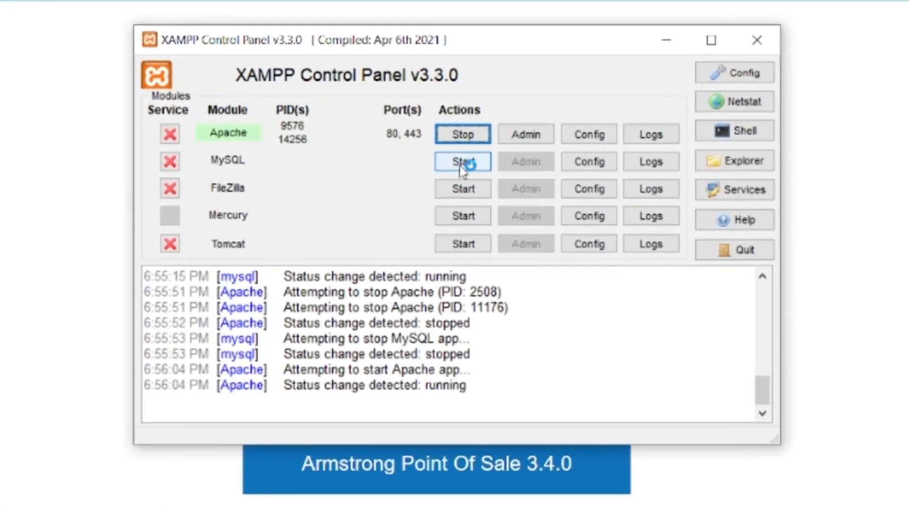
{"action": "left_click", "coordinate": [464, 164]}
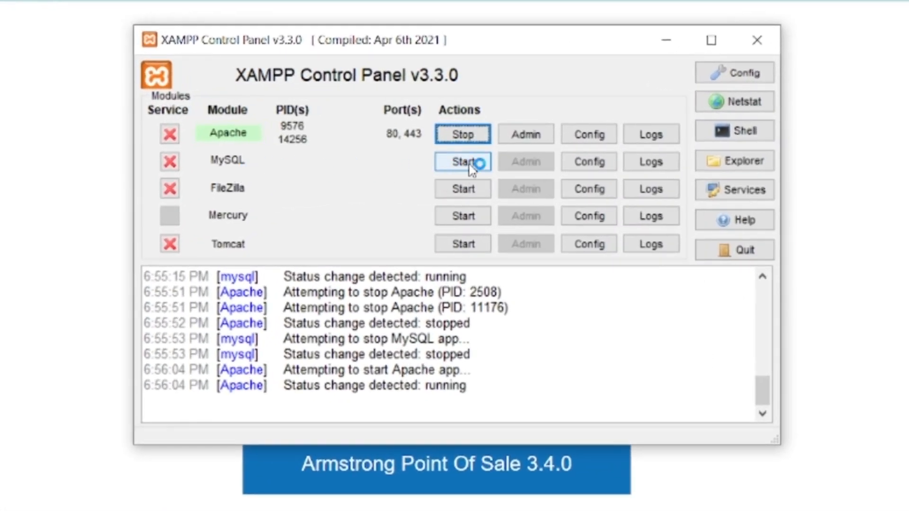
Step: Toggle MySQL off and on several times, leaving it running on port 3306
{"action": "left_click", "coordinate": [467, 163]}
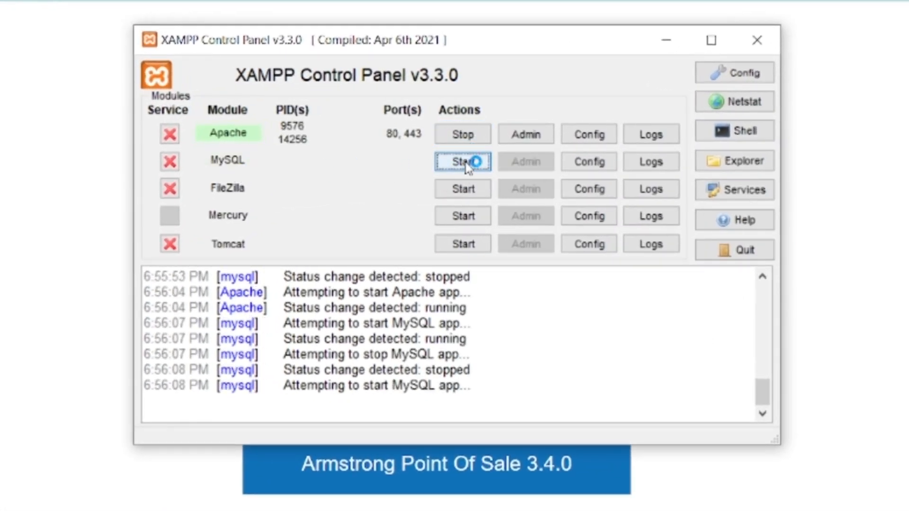
{"action": "left_click", "coordinate": [468, 163]}
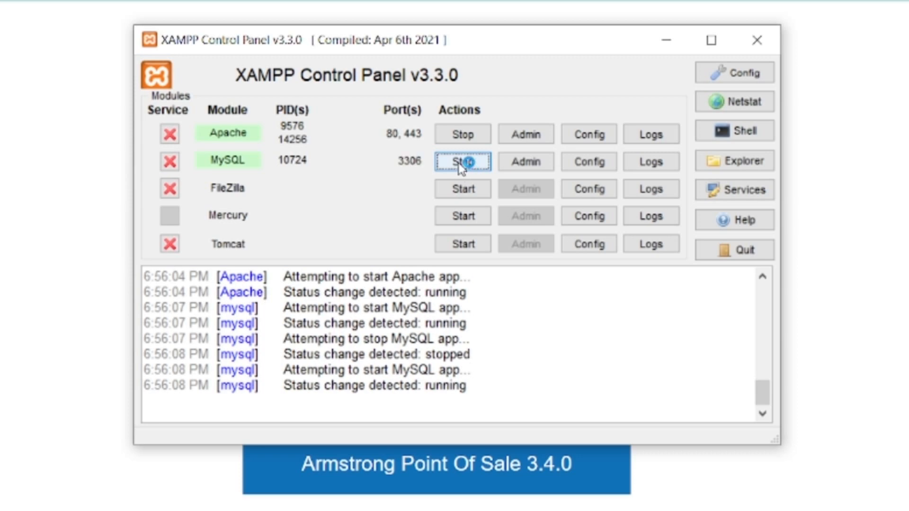
{"action": "left_click", "coordinate": [461, 166]}
{"action": "left_click", "coordinate": [464, 165]}
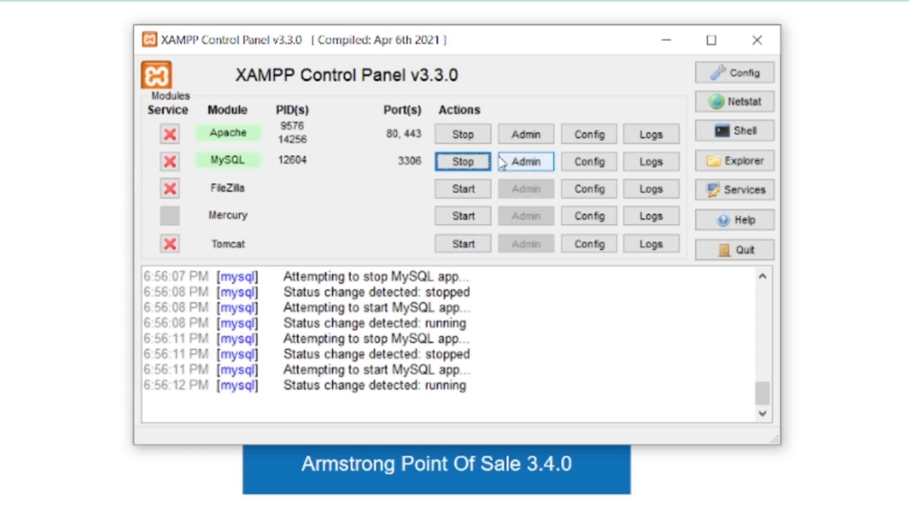
{"action": "left_click", "coordinate": [462, 162]}
{"action": "left_click", "coordinate": [473, 165]}
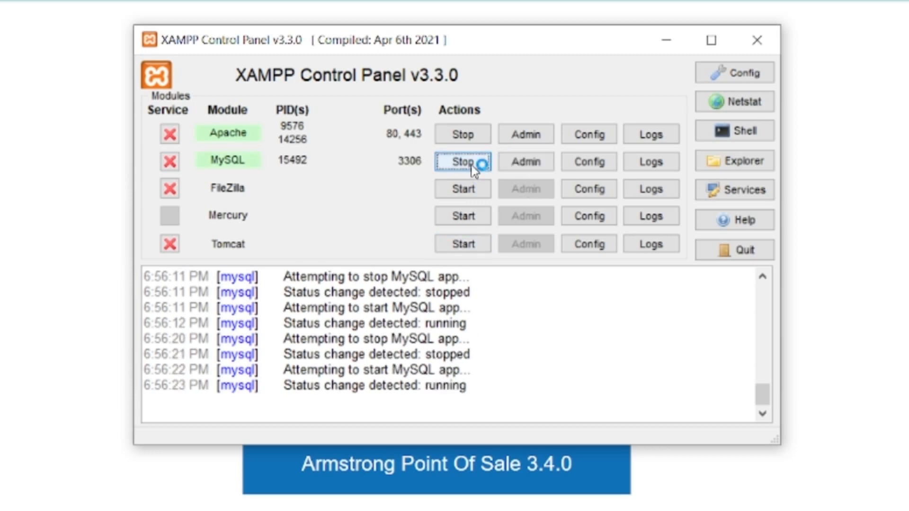
{"action": "left_click", "coordinate": [473, 165]}
{"action": "left_click", "coordinate": [473, 166]}
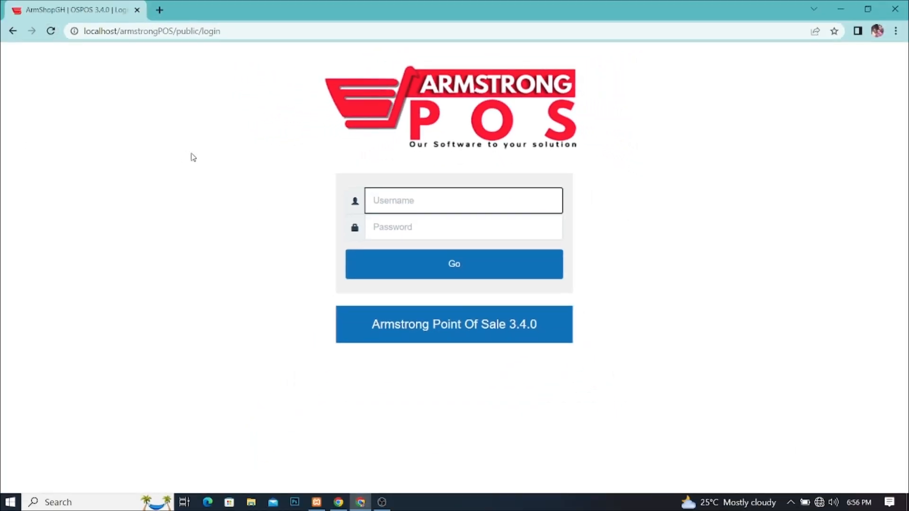
Step: Reload the login page, stop and restart MySQL and Apache, and reload the page again
{"action": "left_click", "coordinate": [51, 31]}
{"action": "left_click", "coordinate": [317, 502]}
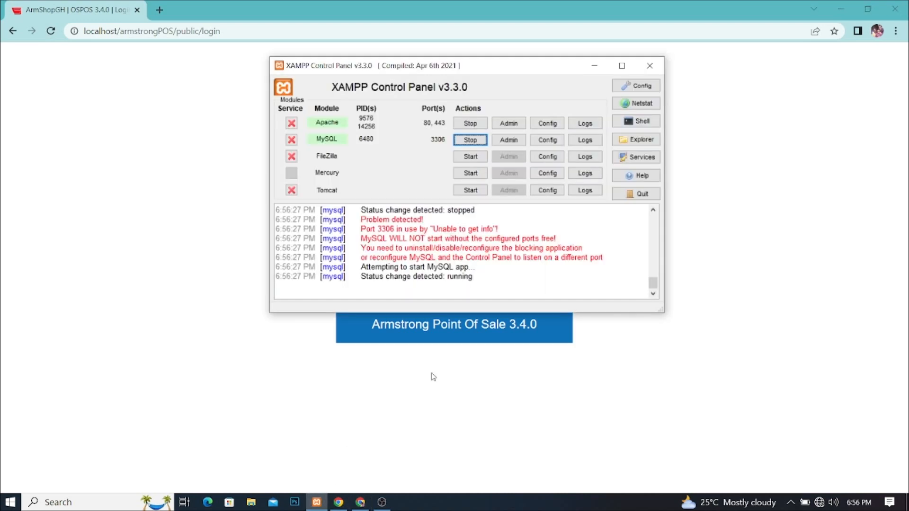
{"action": "left_click", "coordinate": [470, 140]}
{"action": "left_click", "coordinate": [474, 126]}
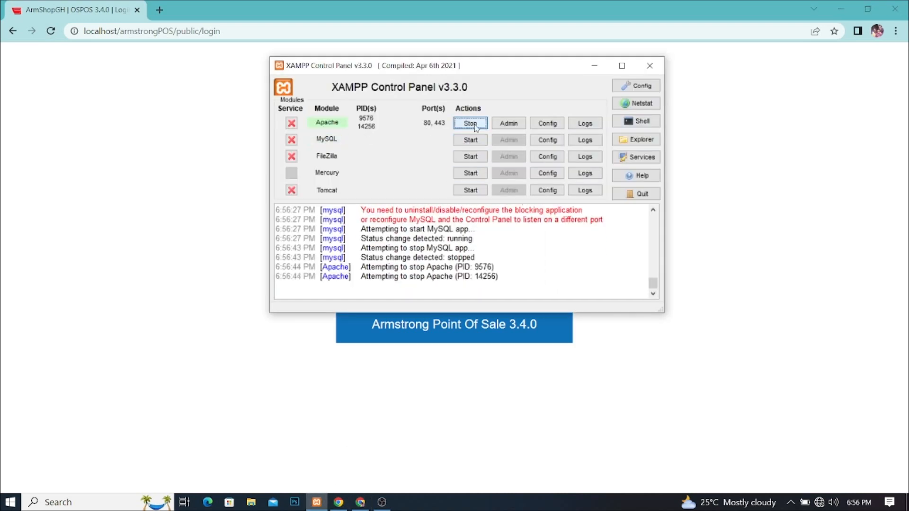
{"action": "left_click", "coordinate": [470, 124]}
{"action": "left_click", "coordinate": [475, 141]}
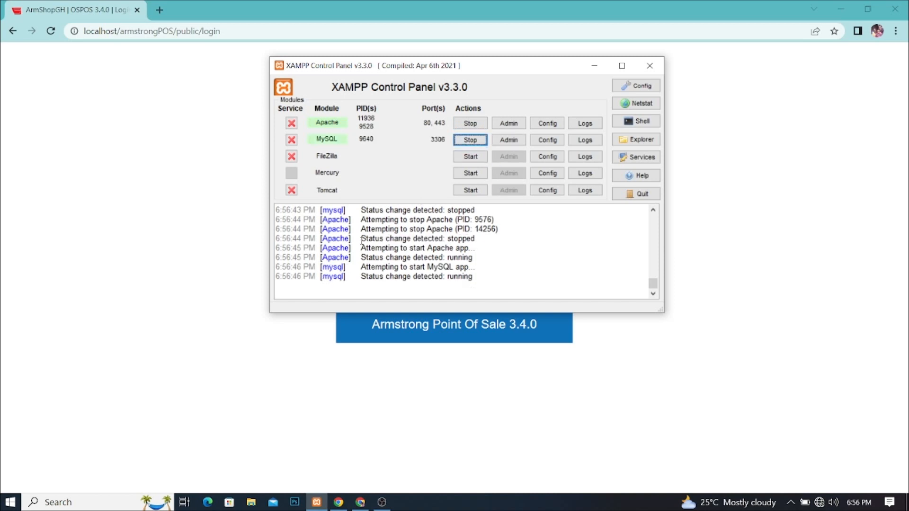
{"action": "left_click", "coordinate": [102, 114]}
{"action": "left_click", "coordinate": [51, 31]}
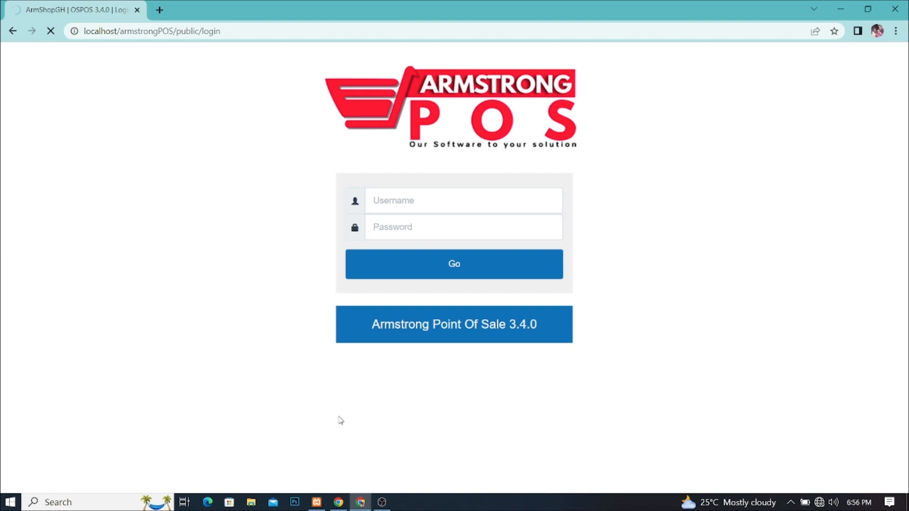
{"action": "left_click", "coordinate": [317, 502]}
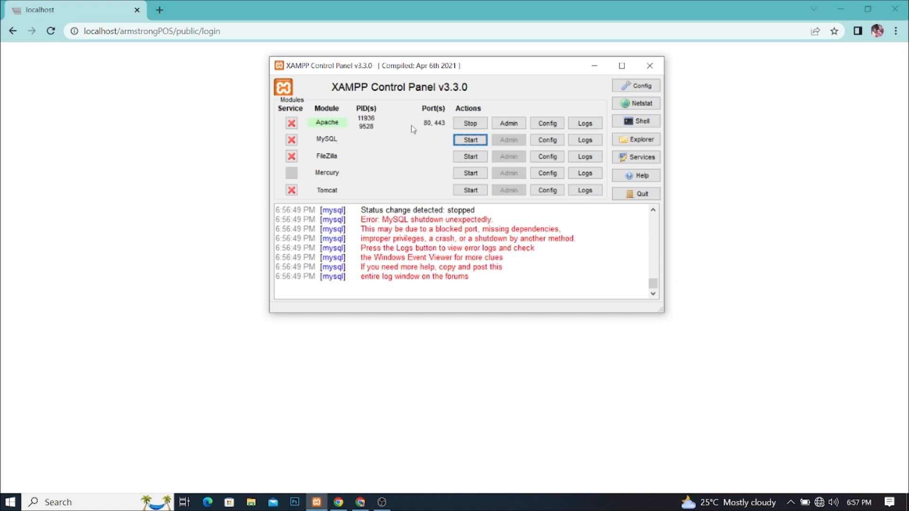
Step: Inspect the MySQL error lines in the log, retry the login page, and stop Apache
{"action": "left_click_drag", "start_coordinate": [482, 78], "coordinate": [611, 101]}
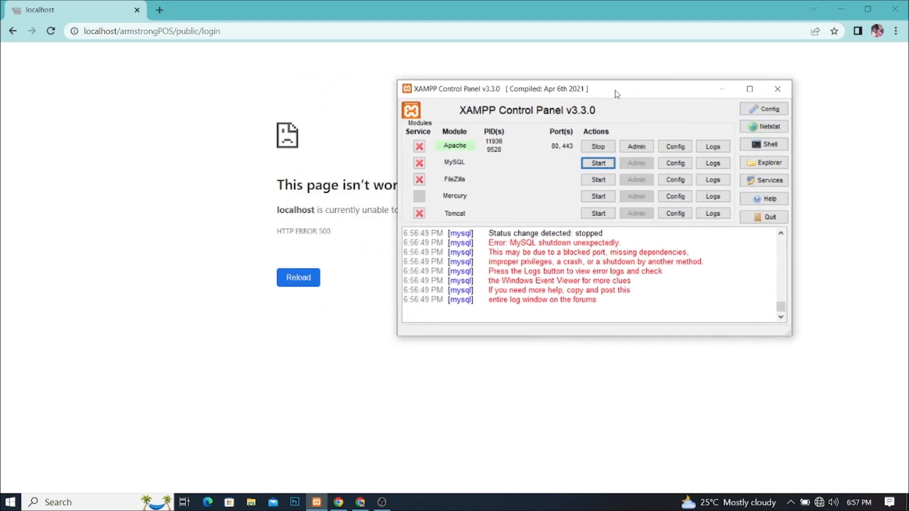
{"action": "left_click_drag", "start_coordinate": [406, 233], "coordinate": [624, 306]}
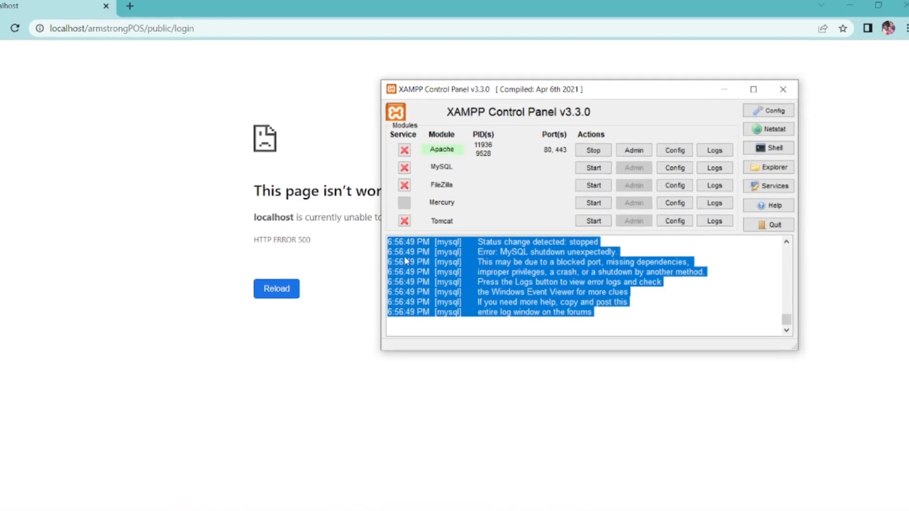
{"action": "left_click", "coordinate": [493, 250]}
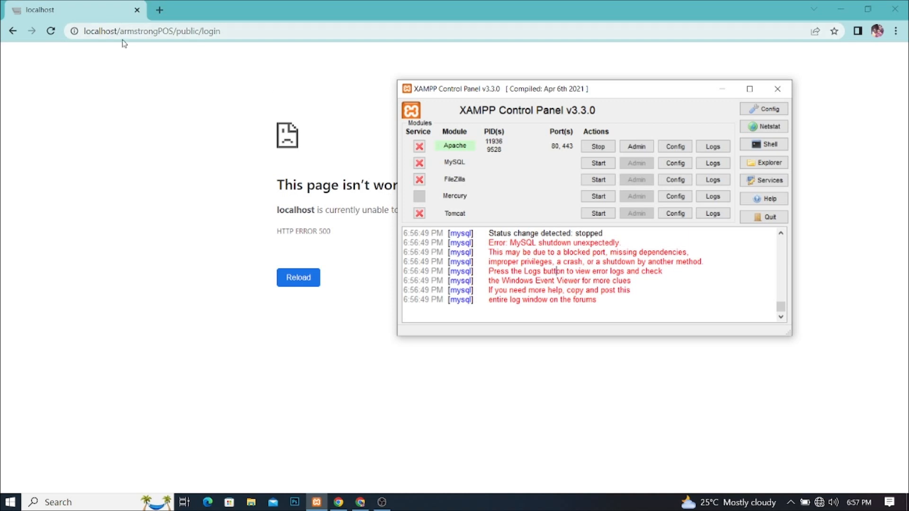
{"action": "left_click", "coordinate": [51, 31]}
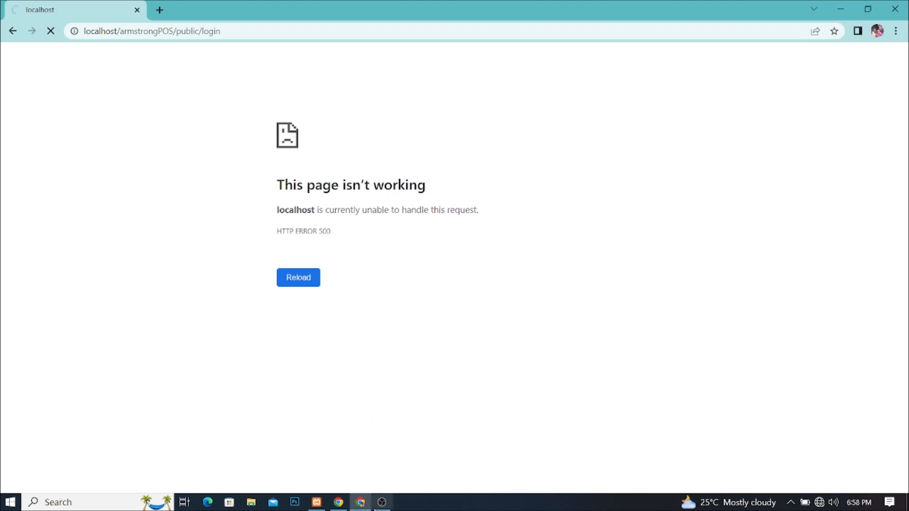
{"action": "left_click", "coordinate": [317, 503]}
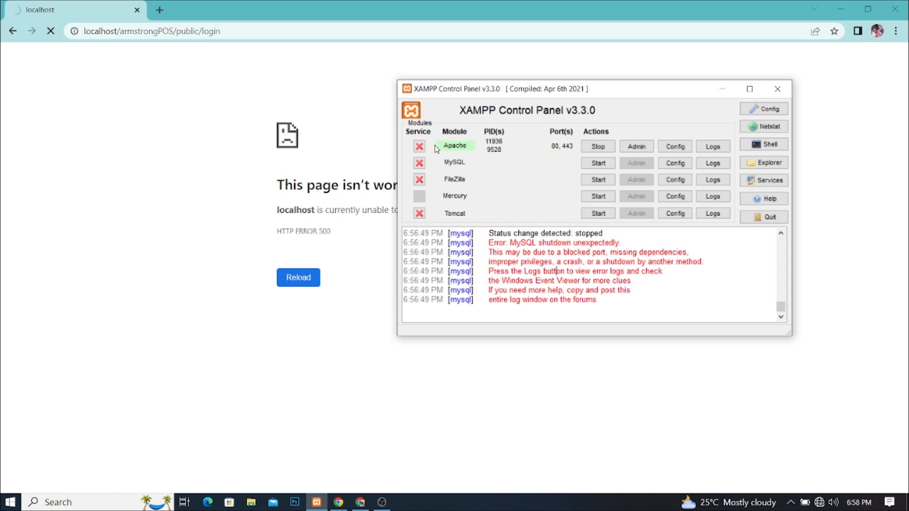
{"action": "left_click", "coordinate": [593, 147]}
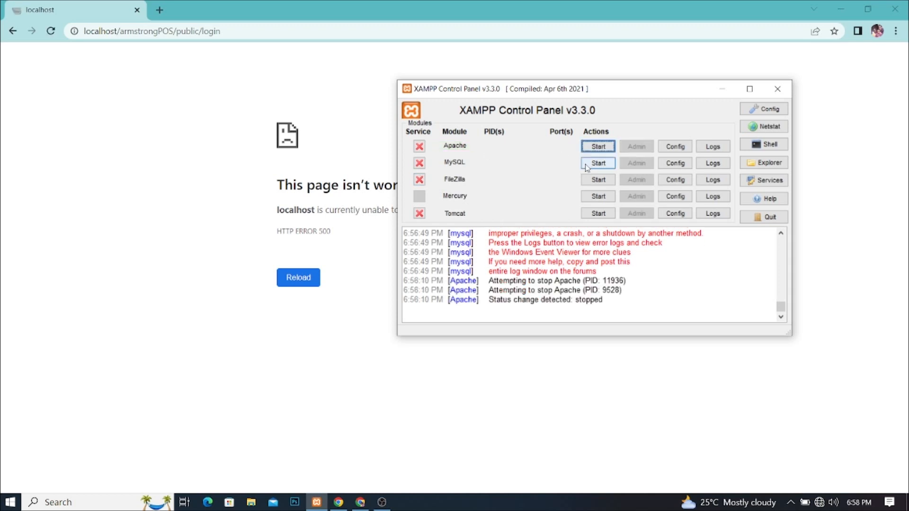
Step: Minimize Chrome and the XAMPP window, then open This PC in File Explorer
{"action": "left_click", "coordinate": [842, 7]}
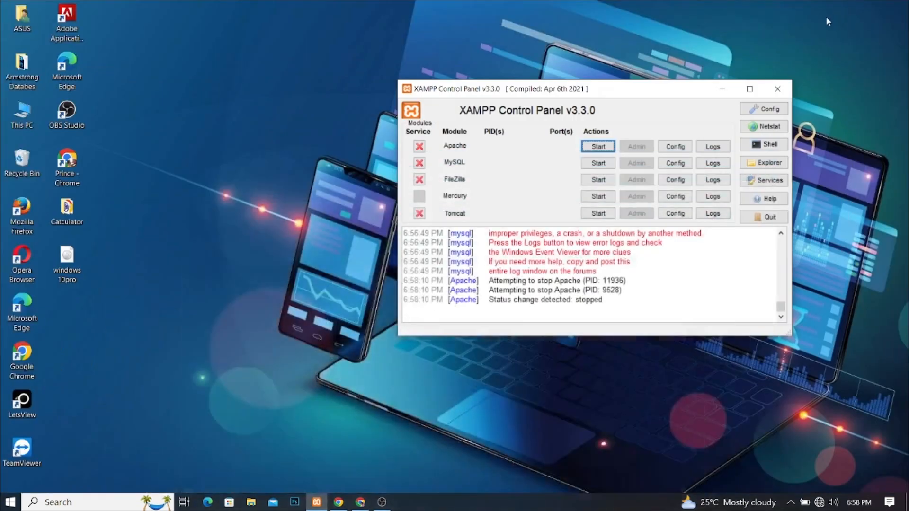
{"action": "left_click_drag", "start_coordinate": [623, 93], "coordinate": [466, 36]}
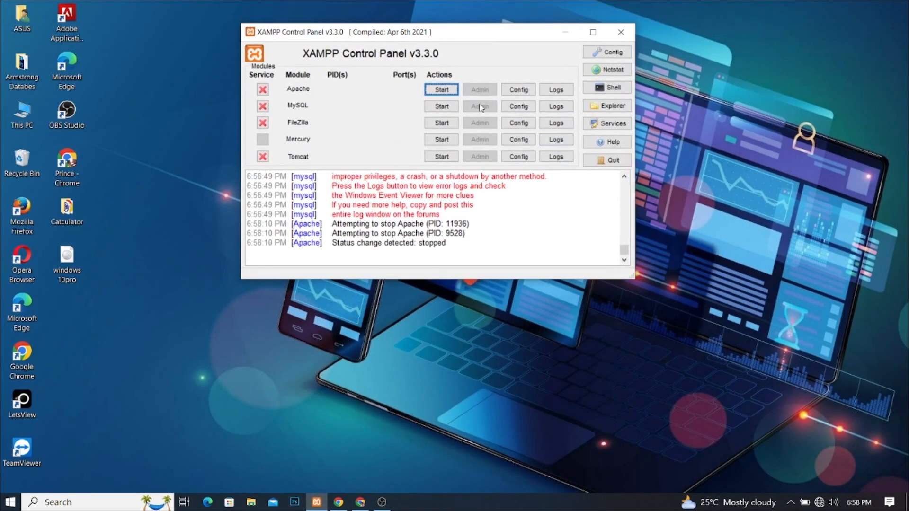
{"action": "left_click", "coordinate": [565, 30]}
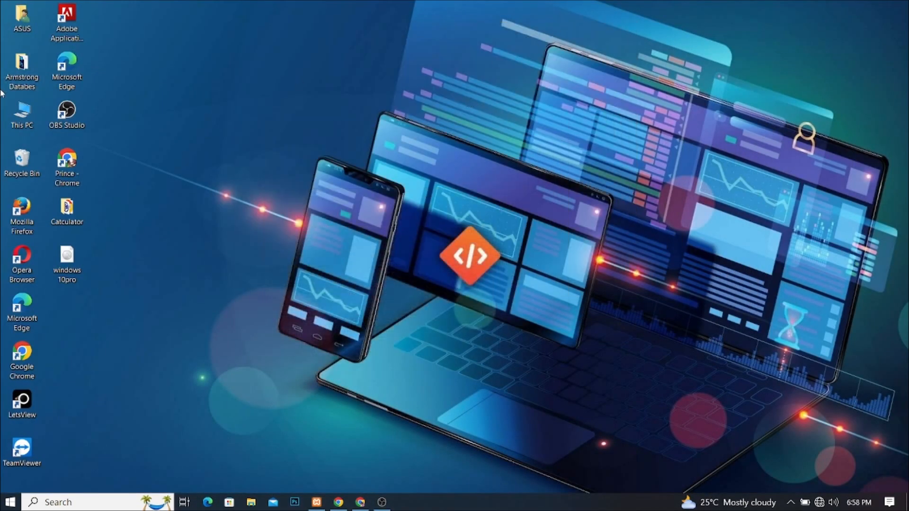
{"action": "double_click", "coordinate": [22, 113]}
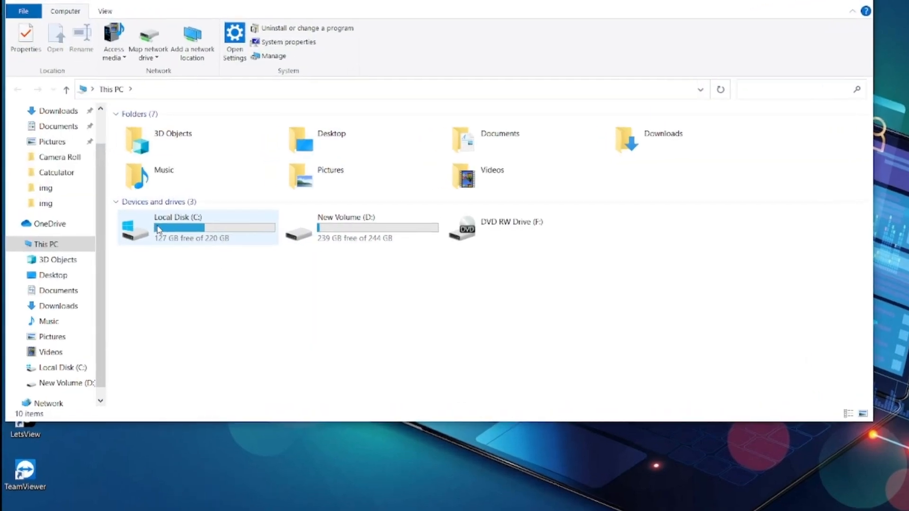
Step: Browse Local Disk (C:) > xampp > mysql > data to view the database folders
{"action": "double_click", "coordinate": [158, 230]}
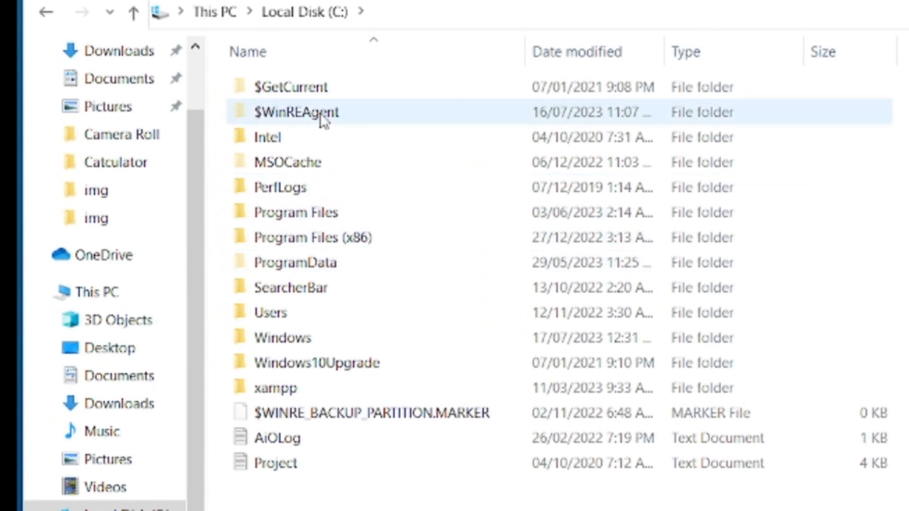
{"action": "double_click", "coordinate": [267, 397]}
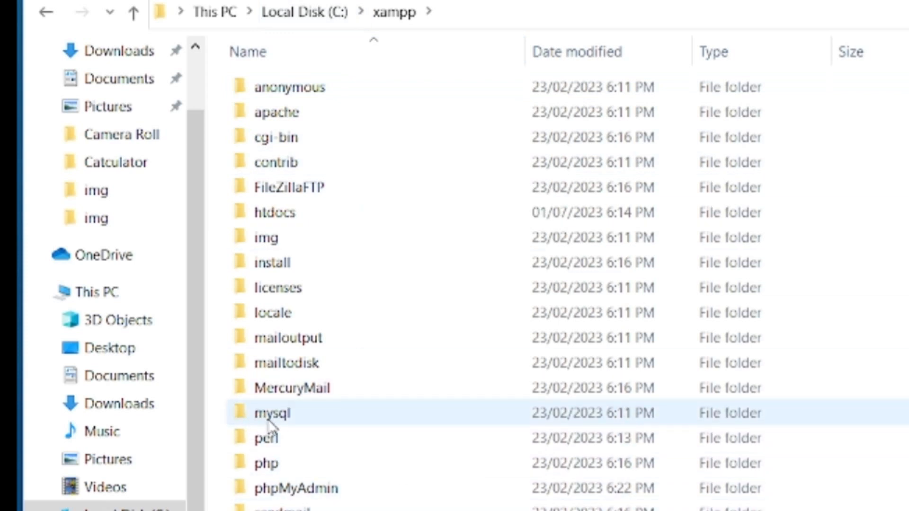
{"action": "mouse_move", "coordinate": [259, 418]}
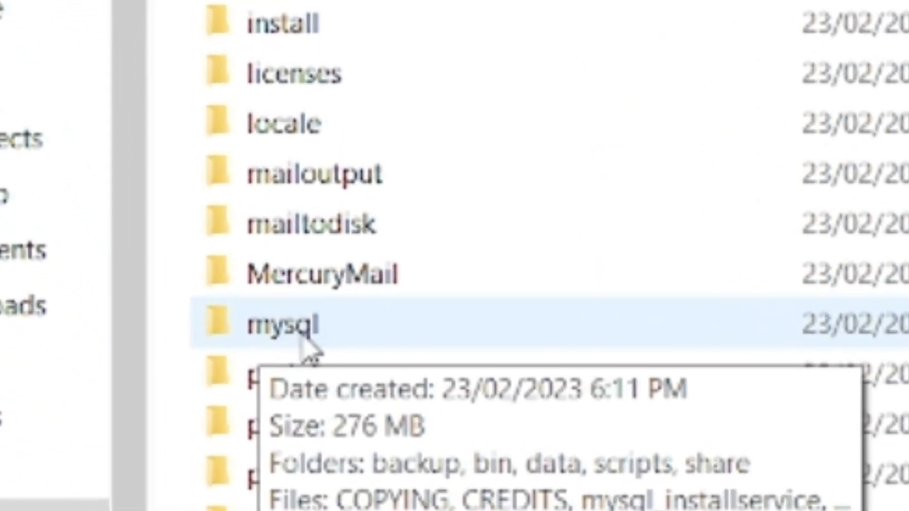
{"action": "double_click", "coordinate": [271, 344]}
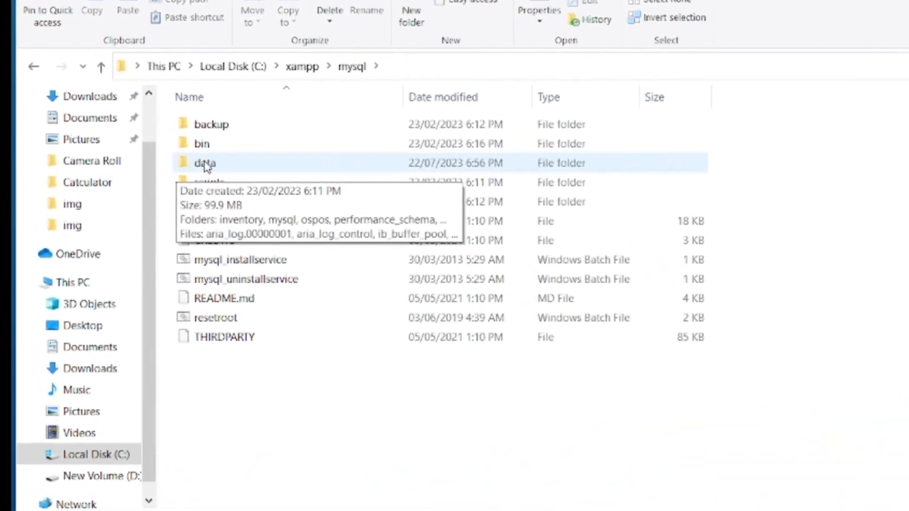
{"action": "double_click", "coordinate": [206, 164]}
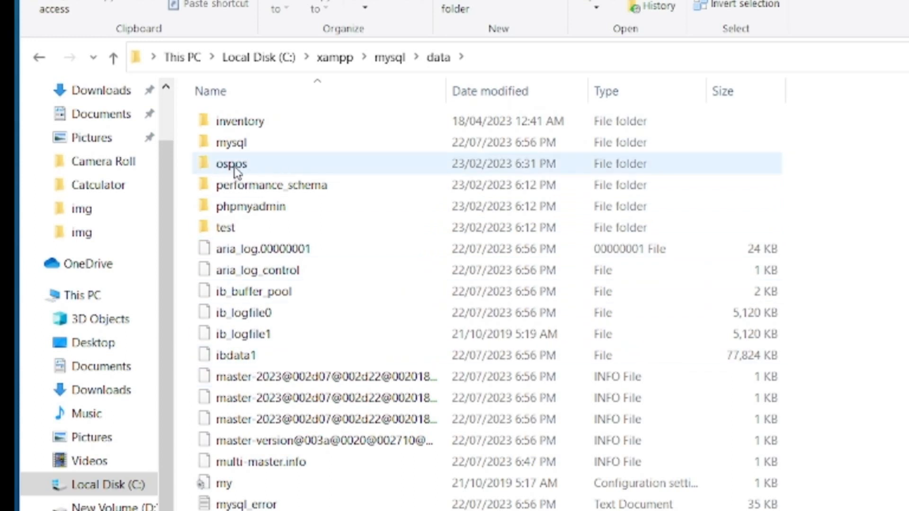
{"action": "mouse_move", "coordinate": [261, 173]}
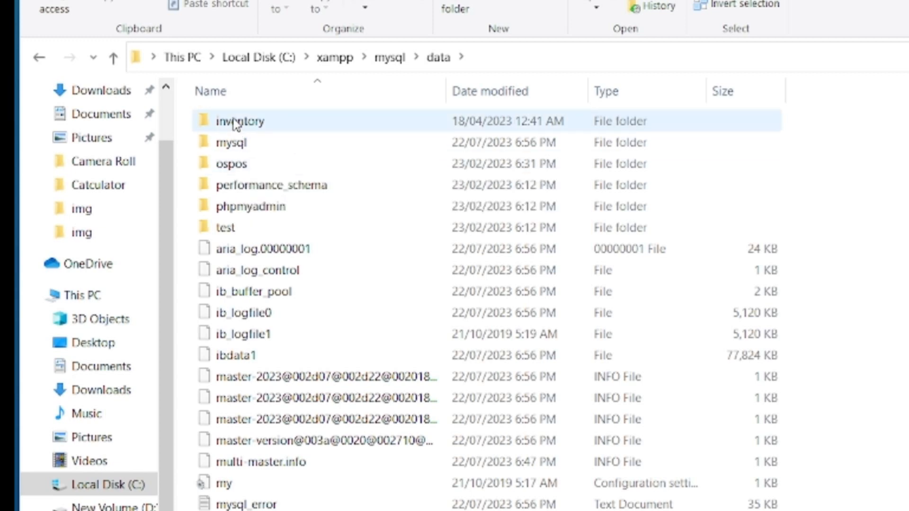
Step: Go back to C:\xampp\mysql and rename the data folder to odddata
{"action": "left_click", "coordinate": [39, 57]}
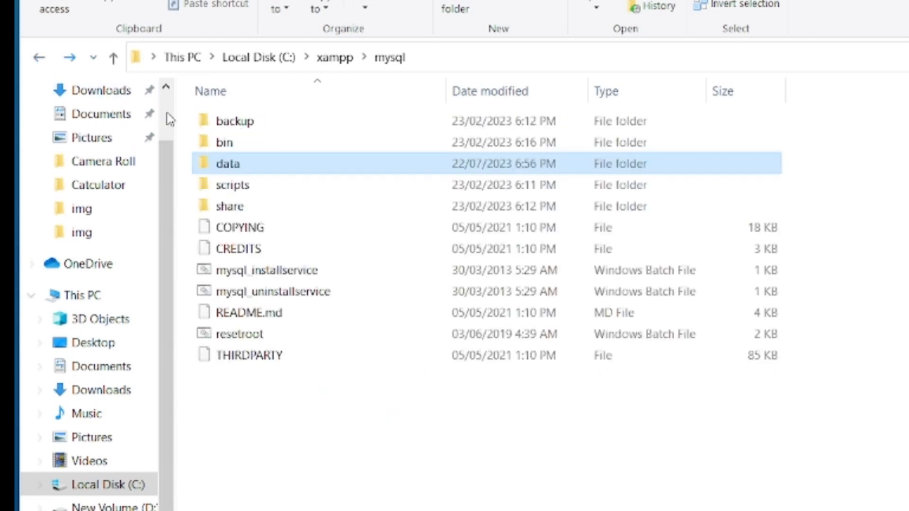
{"action": "right_click", "coordinate": [236, 173]}
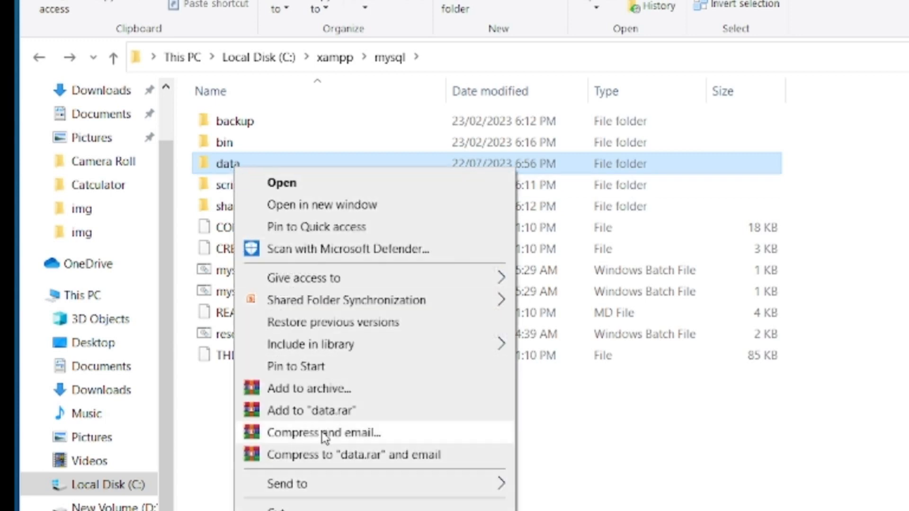
{"action": "key", "text": "m"}
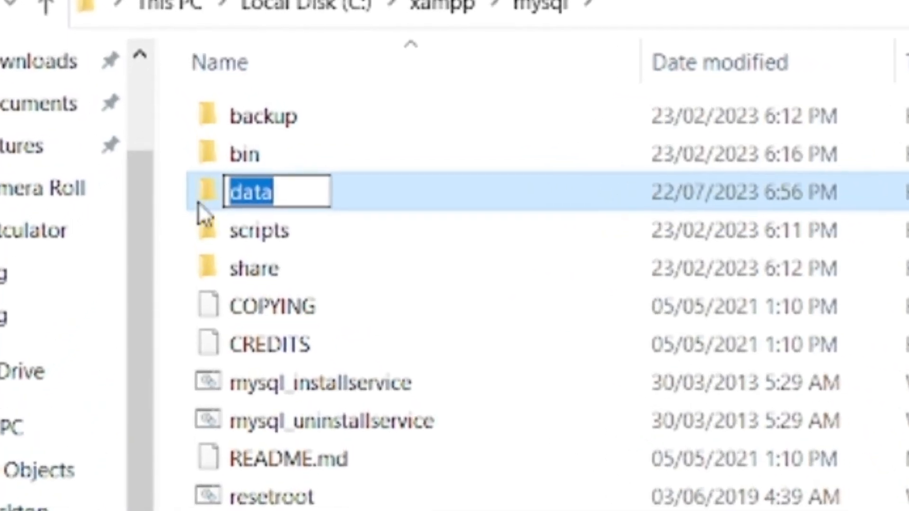
{"action": "left_click", "coordinate": [280, 190]}
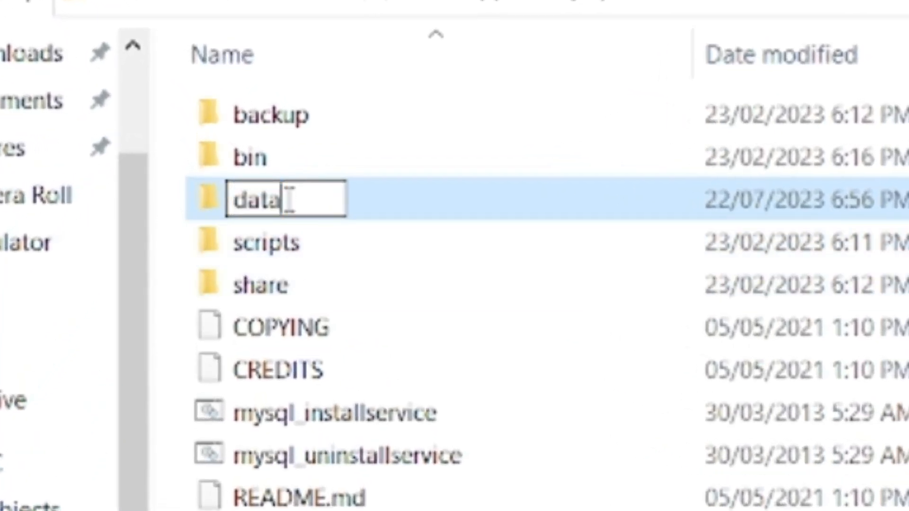
{"action": "left_click", "coordinate": [236, 204]}
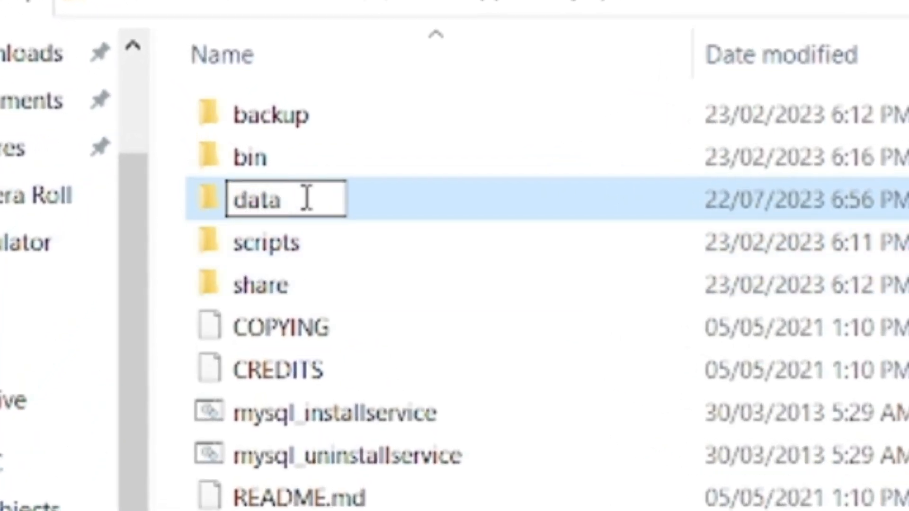
{"action": "type", "text": "odd"}
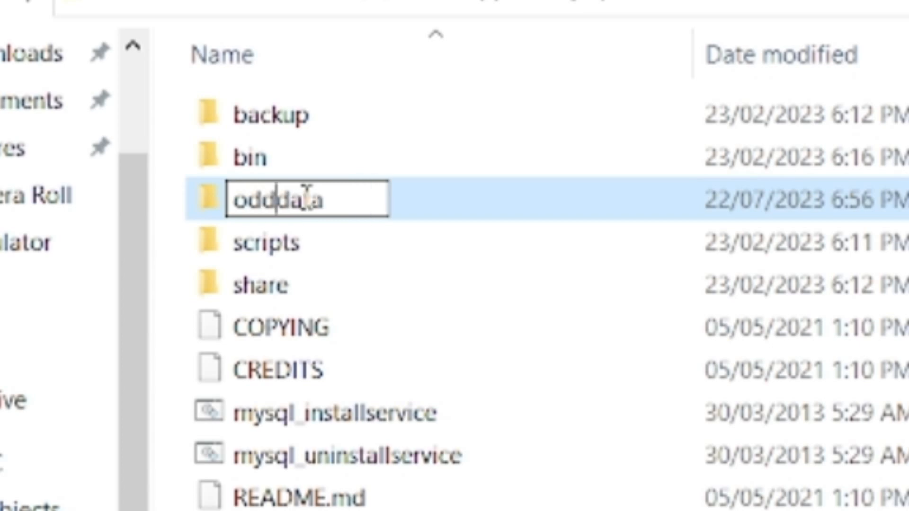
{"action": "left_click", "coordinate": [401, 493]}
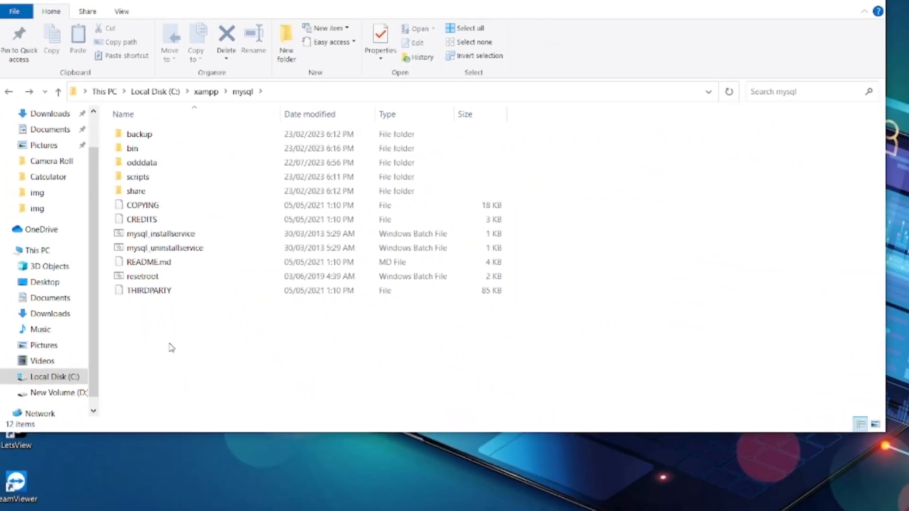
{"action": "right_click", "coordinate": [161, 326]}
Step: Create a new folder named data inside C:\xampp\mysql
{"action": "mouse_move", "coordinate": [192, 300]}
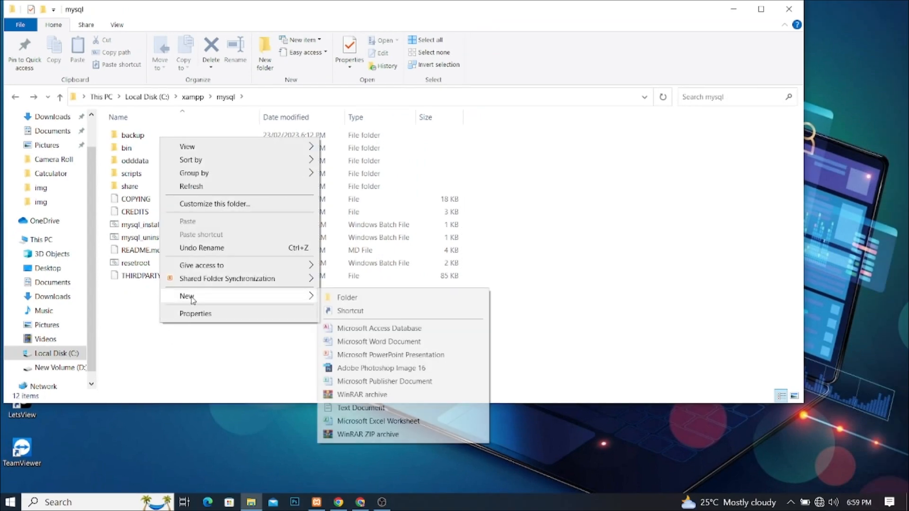
{"action": "left_click", "coordinate": [347, 297]}
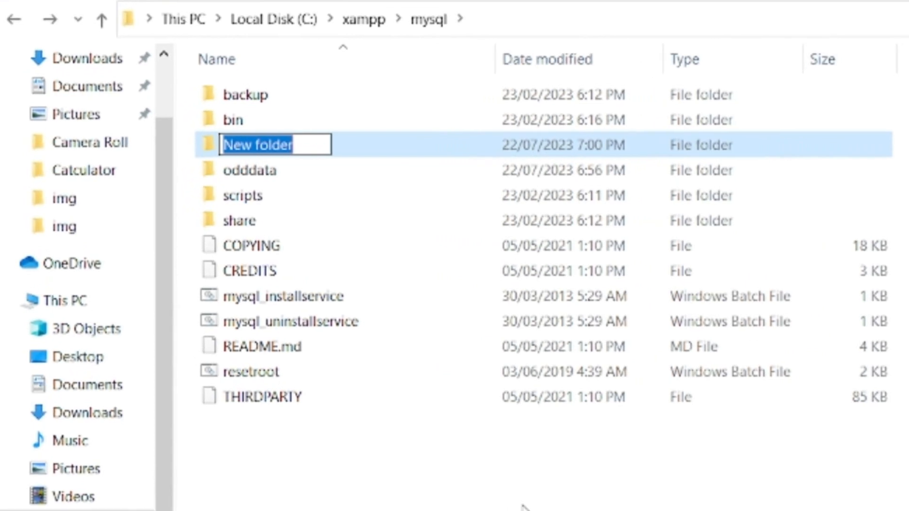
{"action": "type", "text": "ada"}
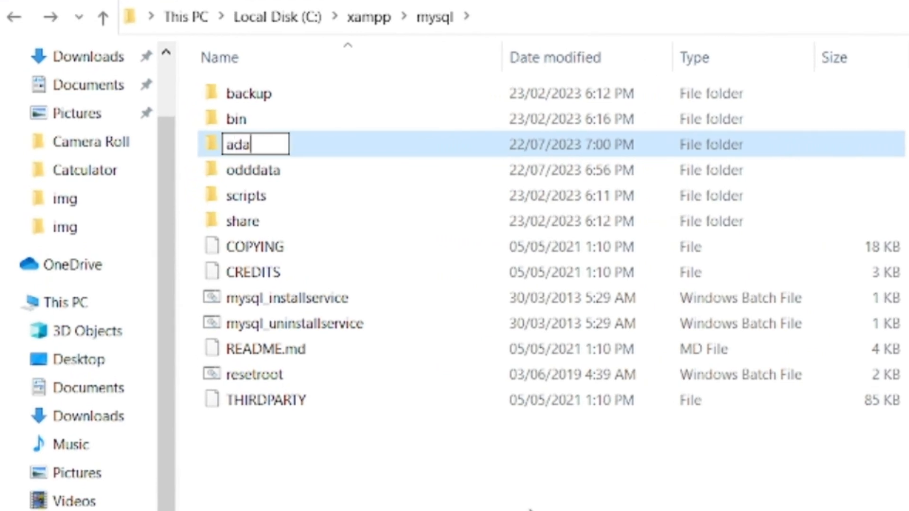
{"action": "key", "text": "BackSpace"}
{"action": "key", "text": "BackSpace"}
{"action": "key", "text": "BackSpace"}
{"action": "type", "text": "data"}
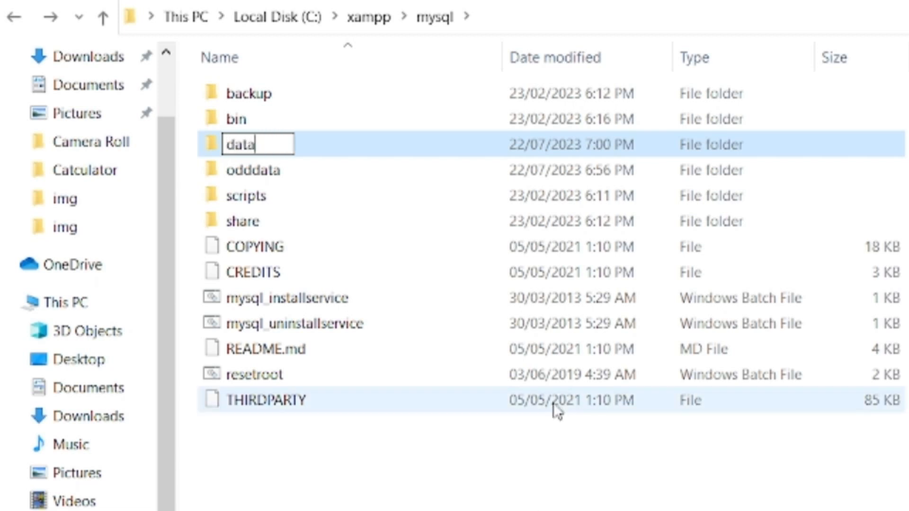
{"action": "left_click", "coordinate": [441, 501]}
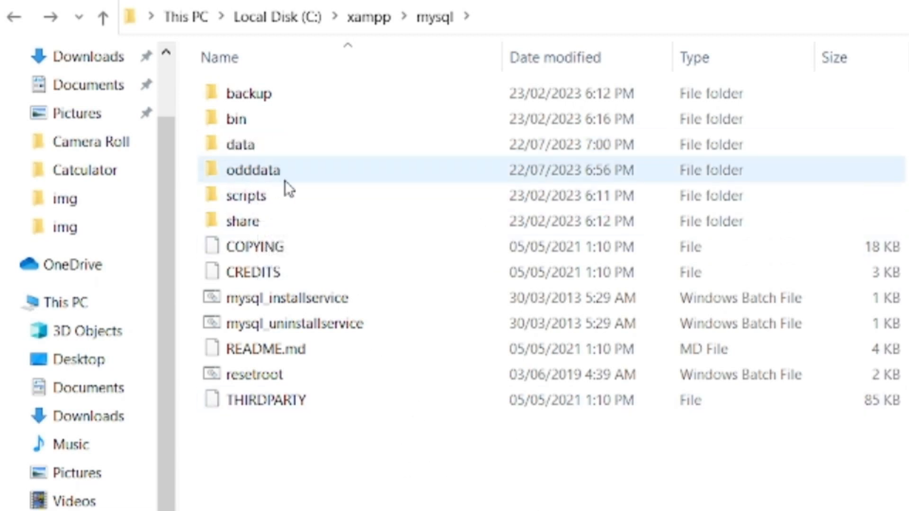
Step: Check the contents of odddata and the new empty data folder, returning to mysql each time
{"action": "double_click", "coordinate": [268, 174]}
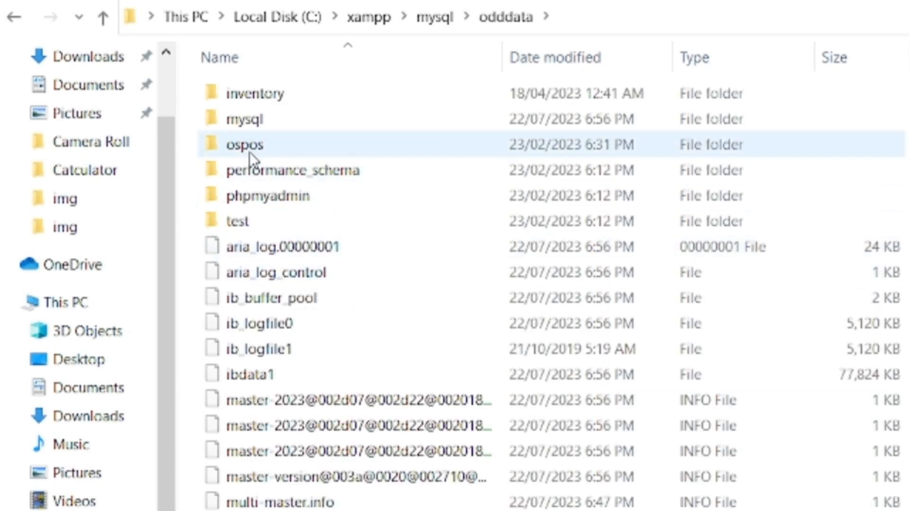
{"action": "left_click", "coordinate": [13, 17]}
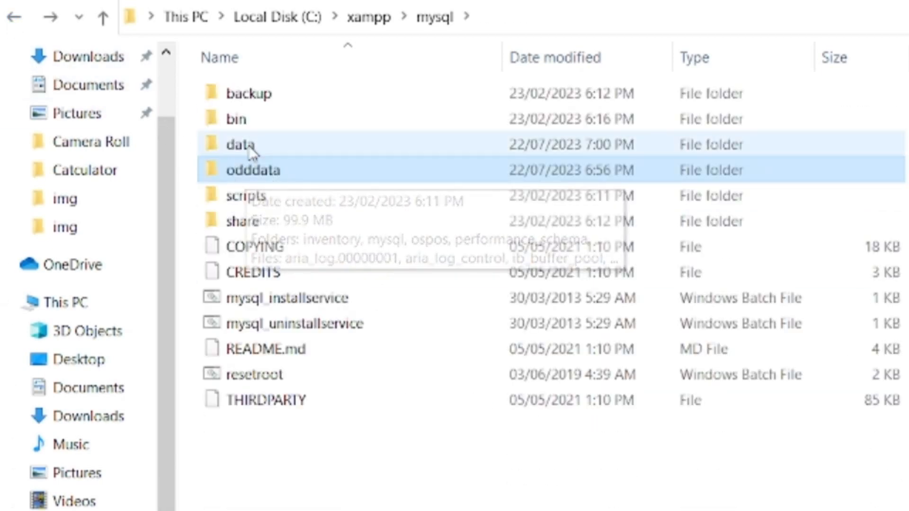
{"action": "double_click", "coordinate": [252, 150]}
{"action": "left_click", "coordinate": [15, 18]}
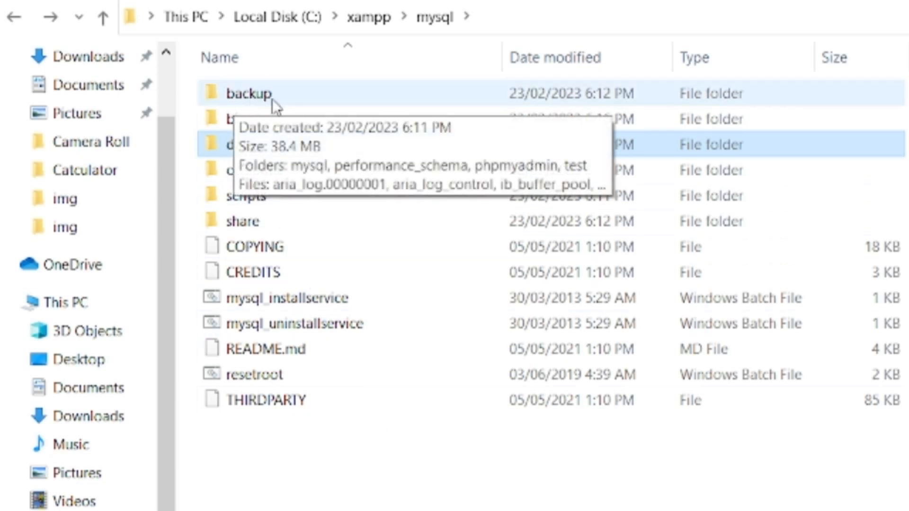
Step: Copy all 13 items from the backup folder
{"action": "double_click", "coordinate": [249, 95]}
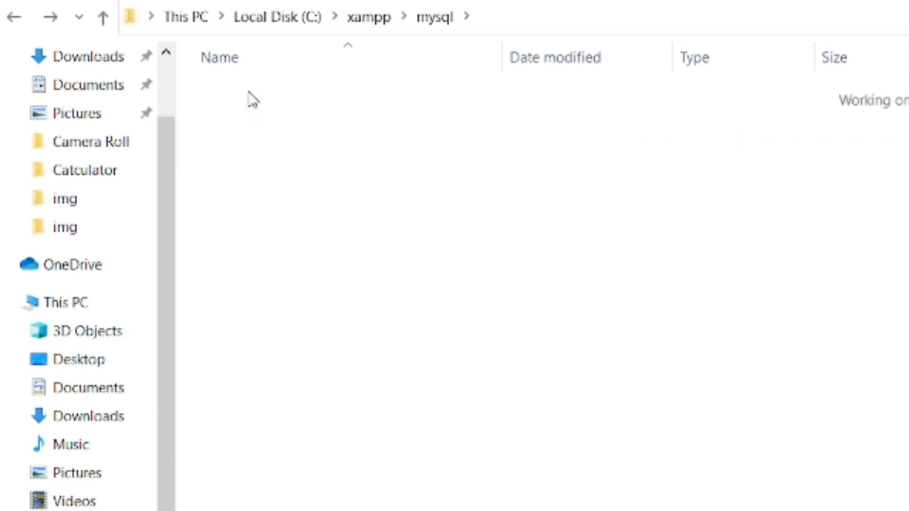
{"action": "left_click_drag", "start_coordinate": [250, 484], "coordinate": [237, 93]}
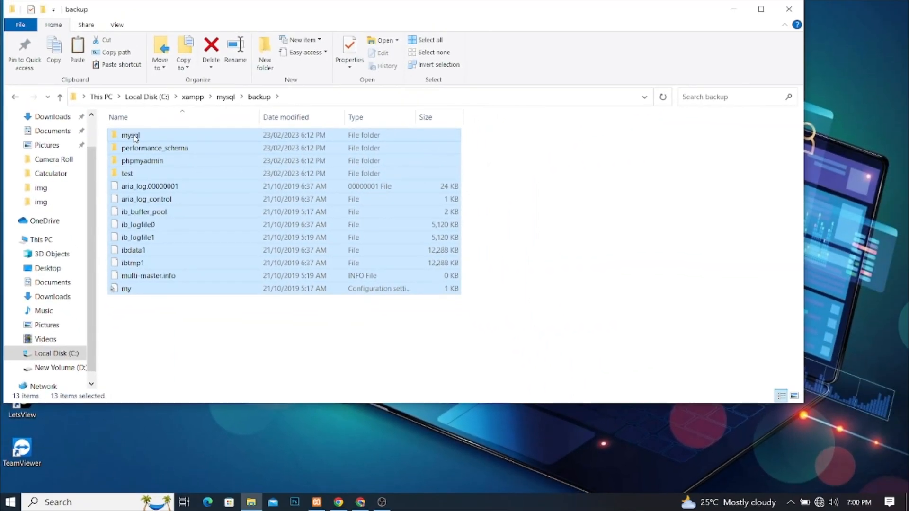
{"action": "right_click", "coordinate": [159, 125]}
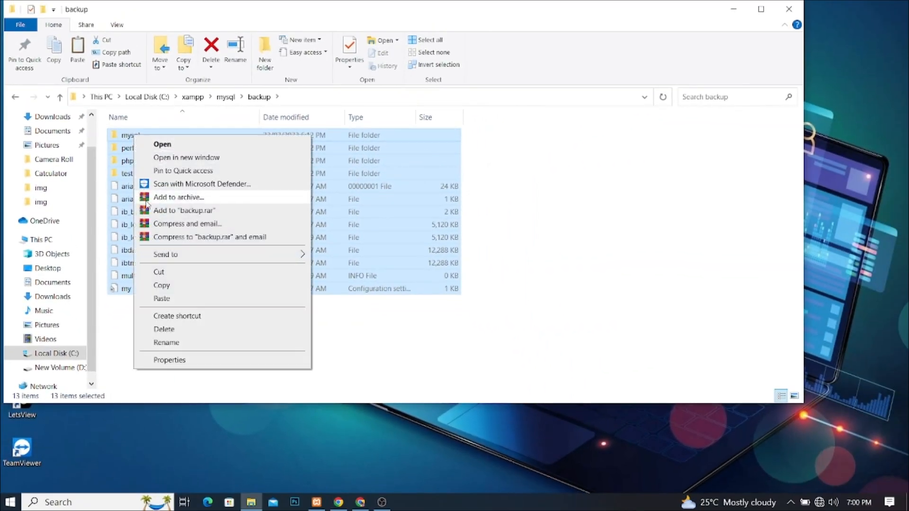
{"action": "left_click", "coordinate": [161, 285]}
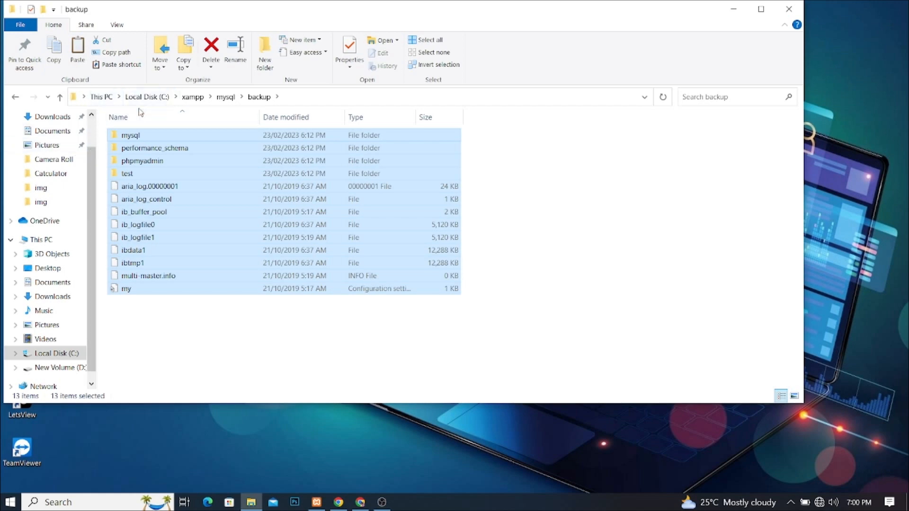
Step: Paste the backup items into the empty C:\xampp\mysql\data folder, then return to XAMPP Control Panel
{"action": "left_click", "coordinate": [60, 98]}
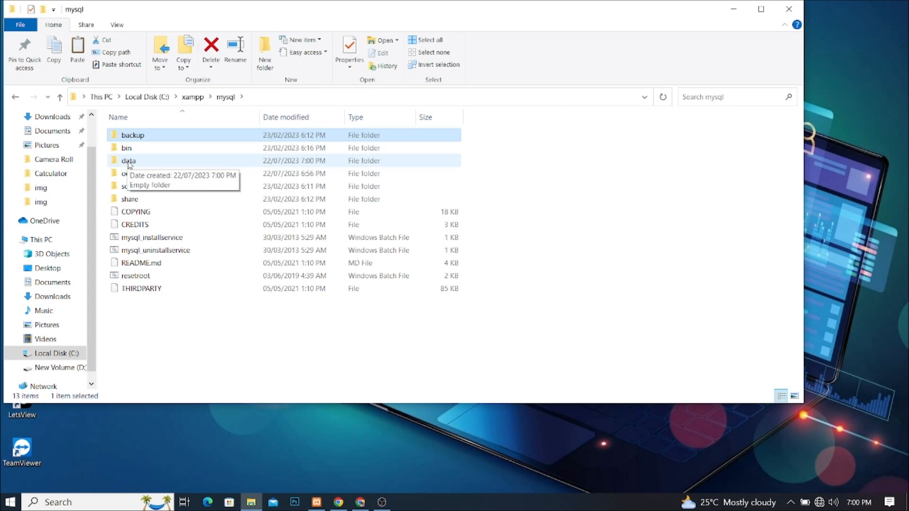
{"action": "double_click", "coordinate": [128, 162]}
{"action": "right_click", "coordinate": [178, 158]}
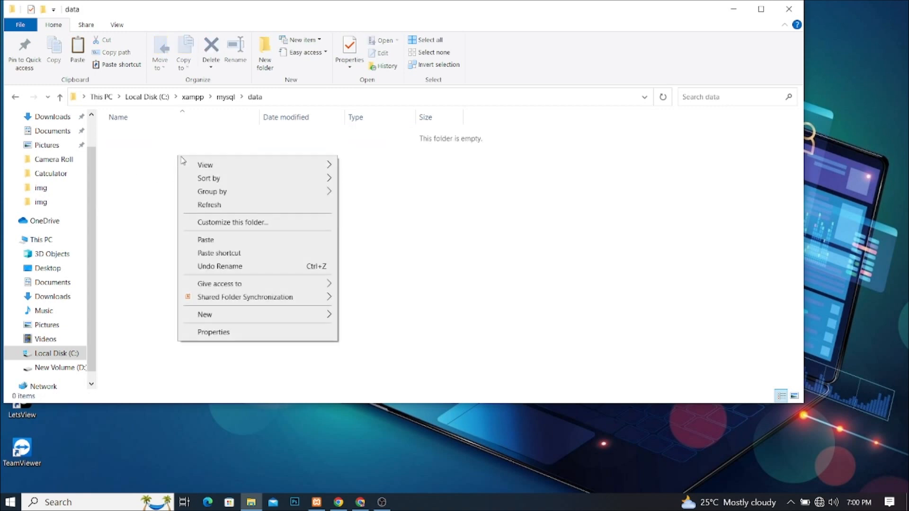
{"action": "left_click", "coordinate": [215, 240]}
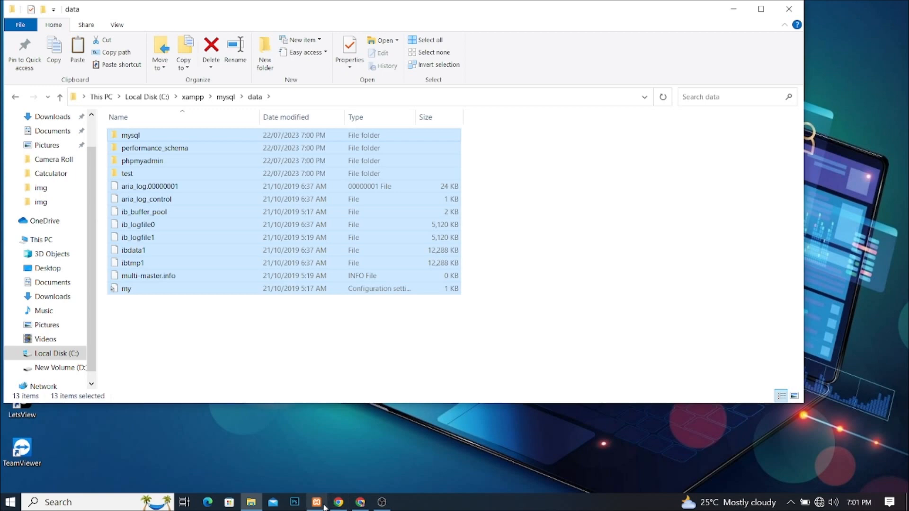
{"action": "left_click", "coordinate": [316, 502]}
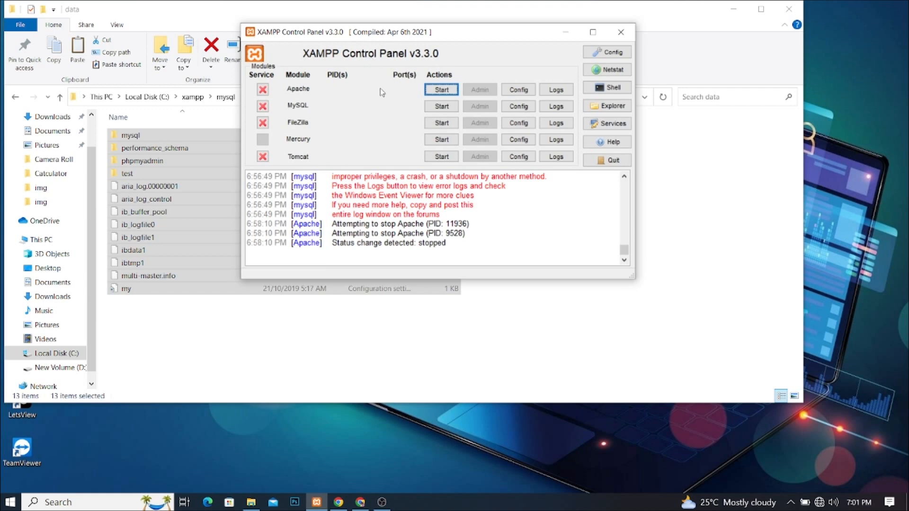
Step: Start Apache and MySQL, then open localhost/dashboard through Apache's Admin button
{"action": "left_click", "coordinate": [442, 92]}
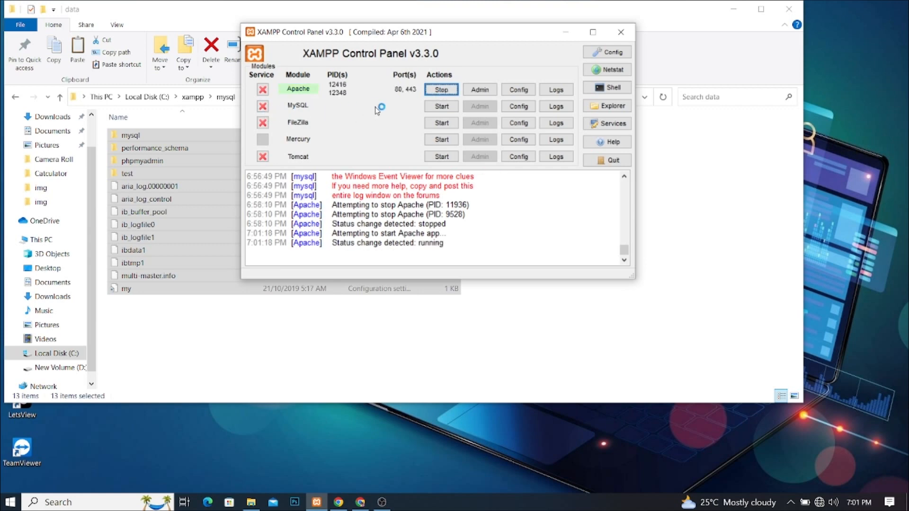
{"action": "left_click", "coordinate": [441, 108]}
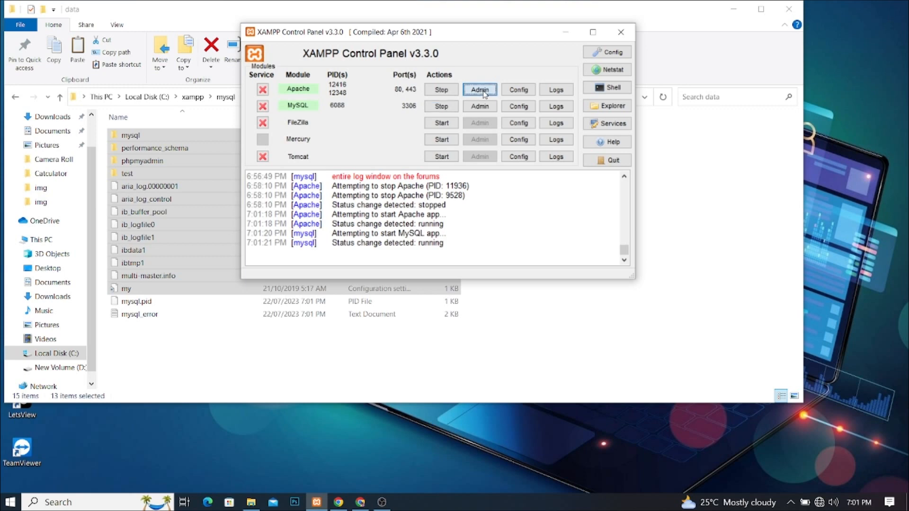
{"action": "left_click", "coordinate": [480, 90]}
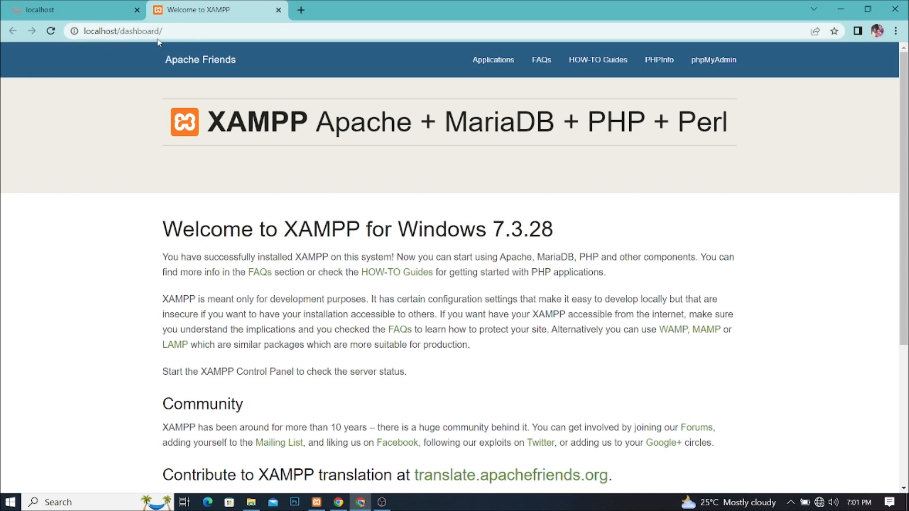
Step: Reload the Armstrong POS login page and confirm it still shows HTTP ERROR 500
{"action": "left_click", "coordinate": [72, 11]}
{"action": "left_click", "coordinate": [52, 30]}
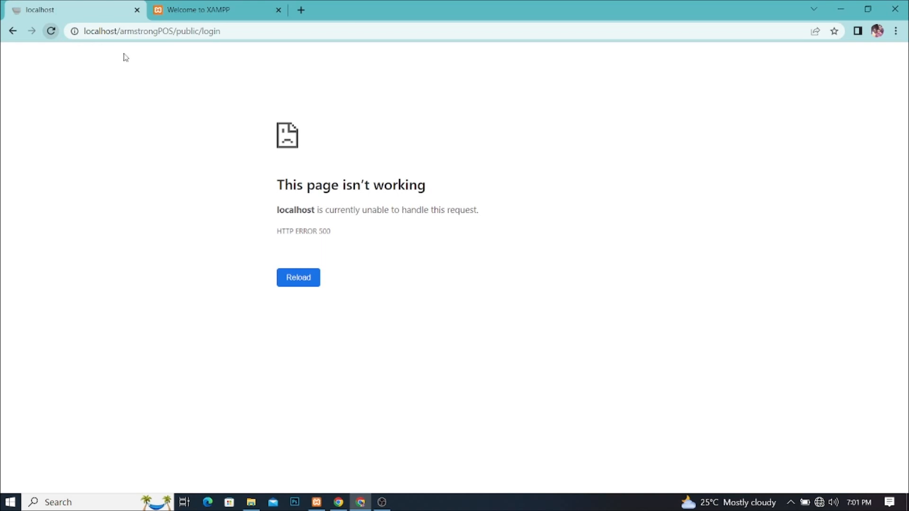
{"action": "left_click", "coordinate": [188, 12]}
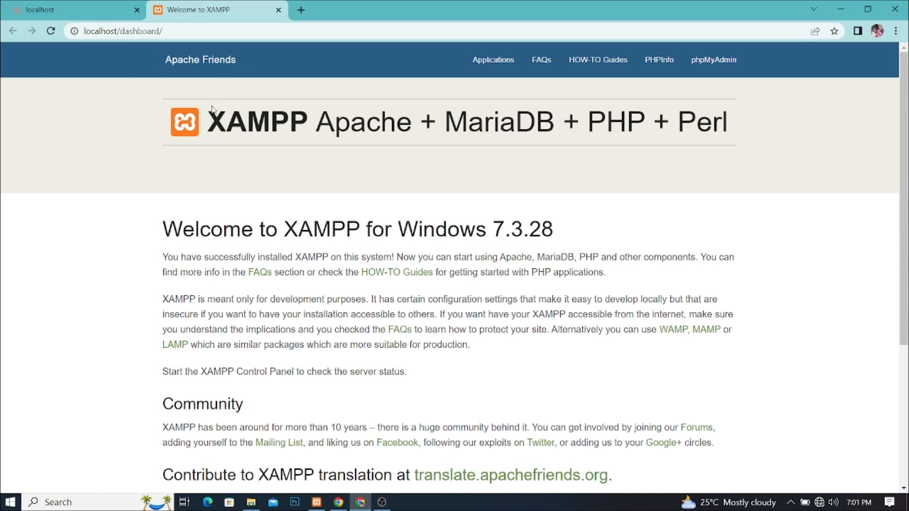
Step: Stop Apache and MySQL in XAMPP and return to the mysql data folder
{"action": "left_click", "coordinate": [841, 9]}
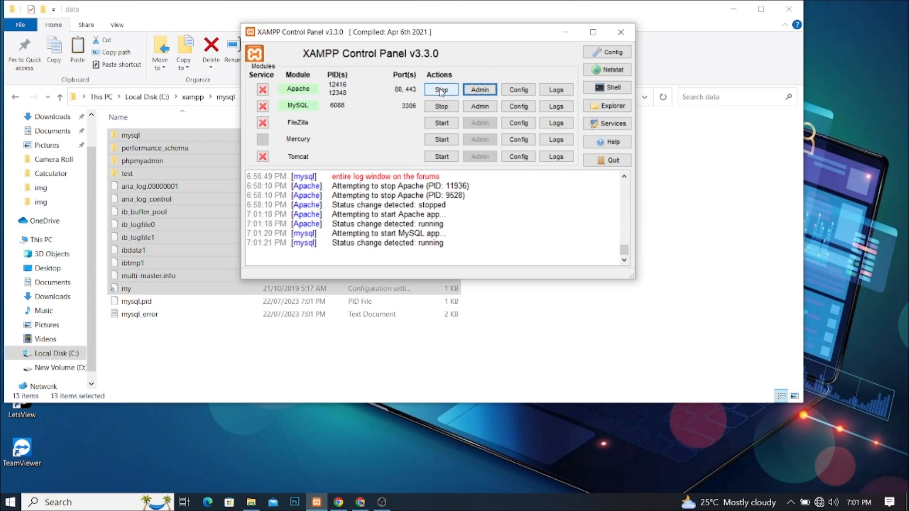
{"action": "left_click", "coordinate": [440, 90]}
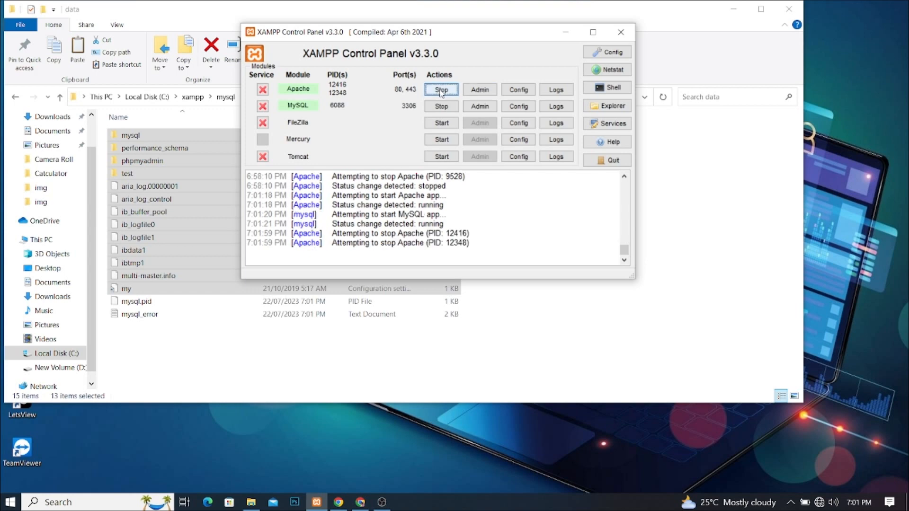
{"action": "left_click", "coordinate": [441, 106]}
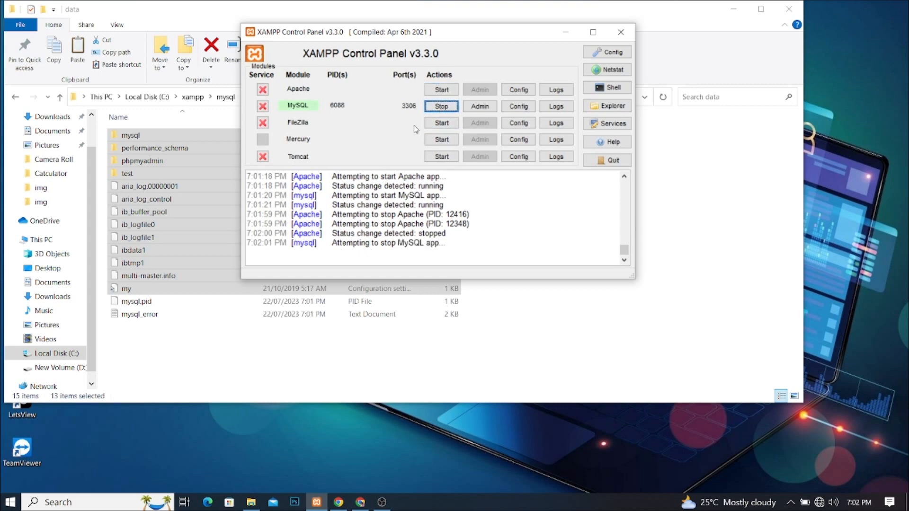
{"action": "left_click", "coordinate": [566, 35]}
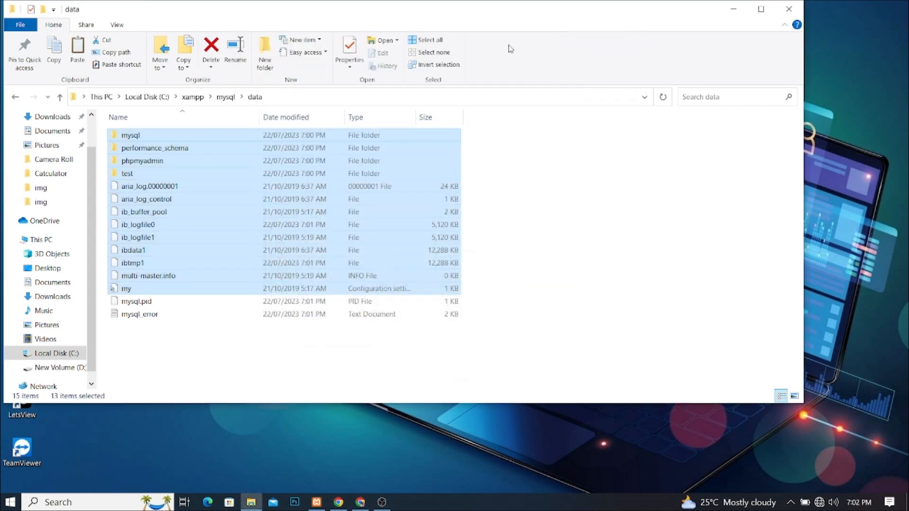
Step: Narrow the data folder window and browse a second Explorer window to C:\xampp
{"action": "left_click_drag", "start_coordinate": [430, 19], "coordinate": [599, 25]}
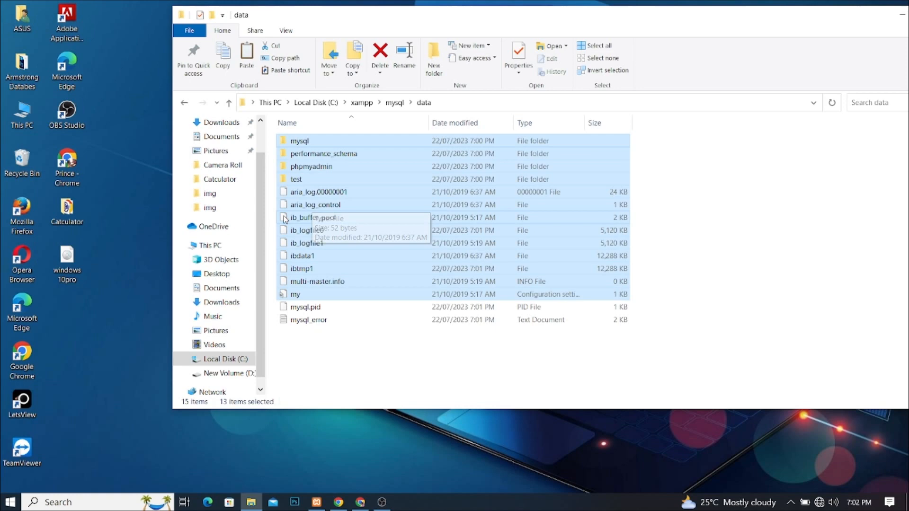
{"action": "left_click_drag", "start_coordinate": [171, 156], "coordinate": [419, 156]}
{"action": "mouse_move", "coordinate": [679, 23]}
{"action": "left_mouse_down"}
{"action": "mouse_move", "coordinate": [682, 30]}
{"action": "mouse_move", "coordinate": [686, 18]}
{"action": "left_mouse_up"}
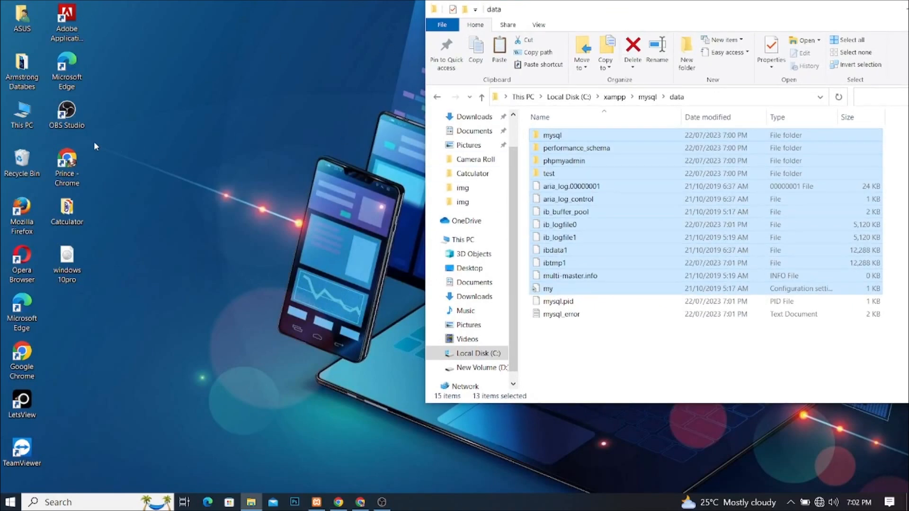
{"action": "double_click", "coordinate": [23, 118]}
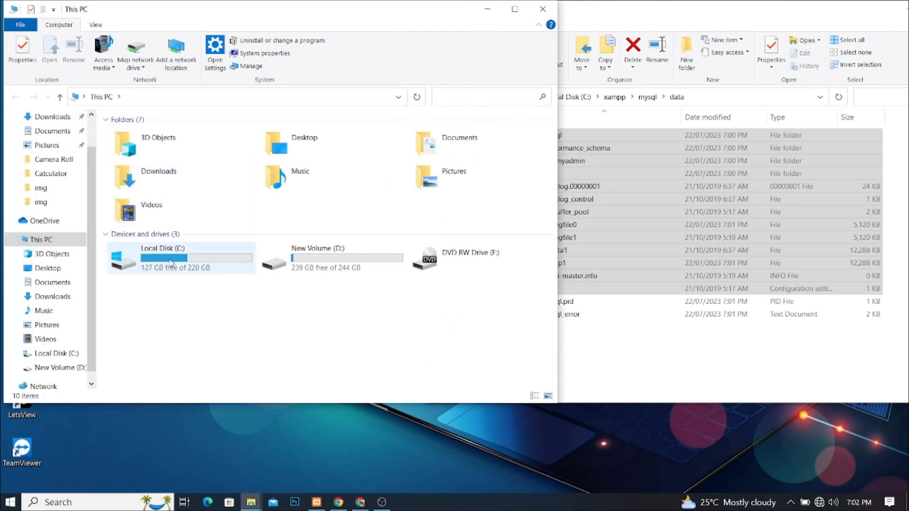
{"action": "double_click", "coordinate": [171, 262]}
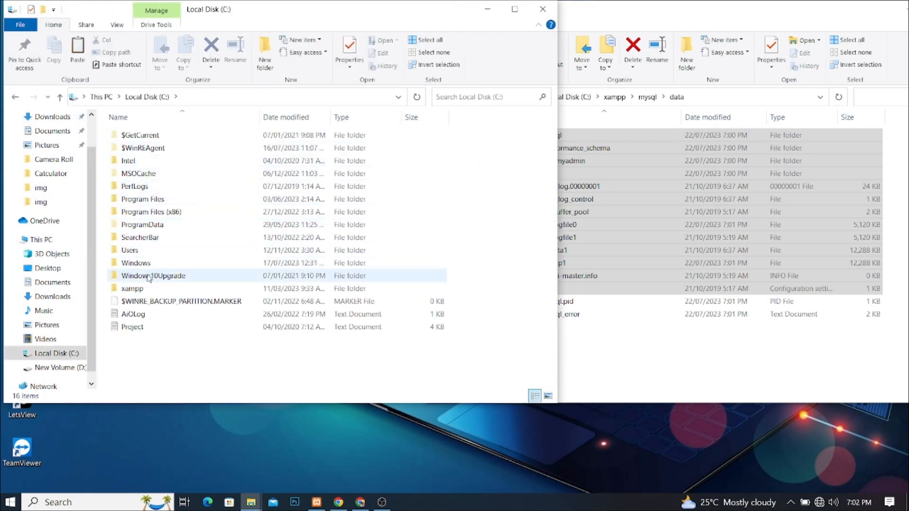
{"action": "double_click", "coordinate": [140, 290]}
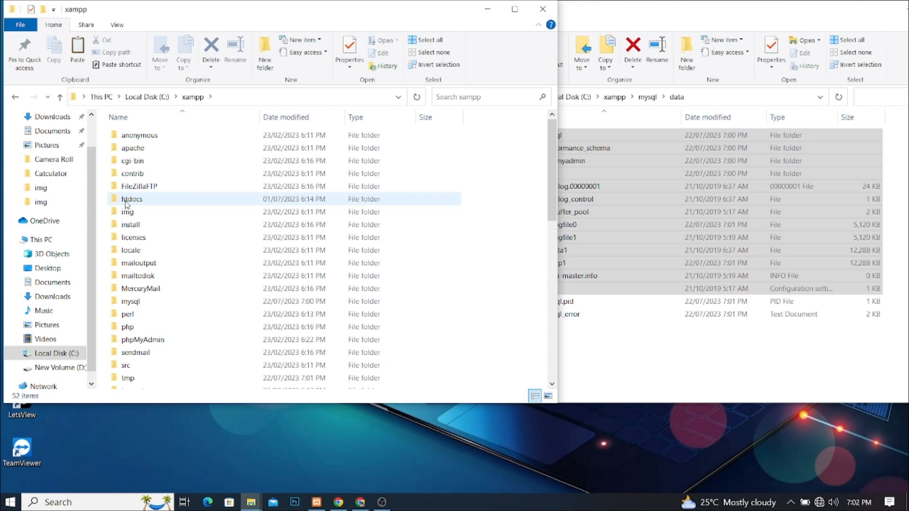
{"action": "double_click", "coordinate": [128, 201]}
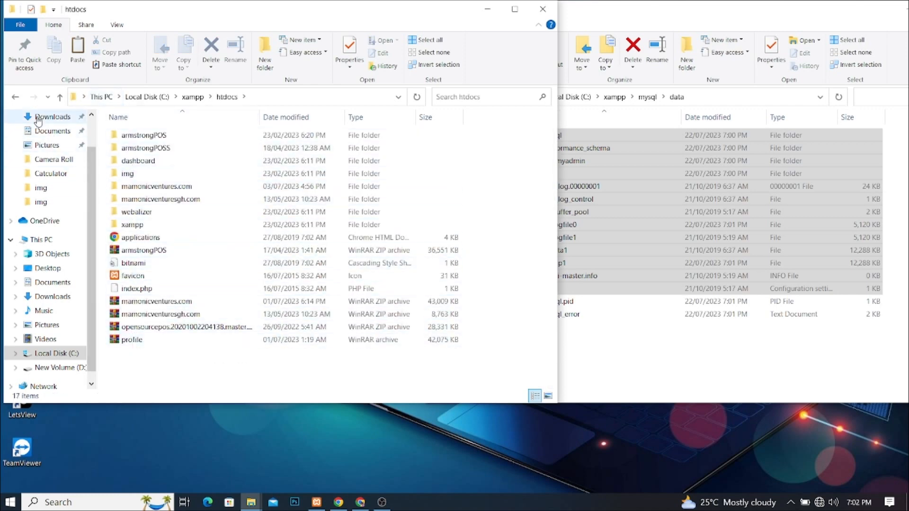
{"action": "left_click", "coordinate": [15, 96]}
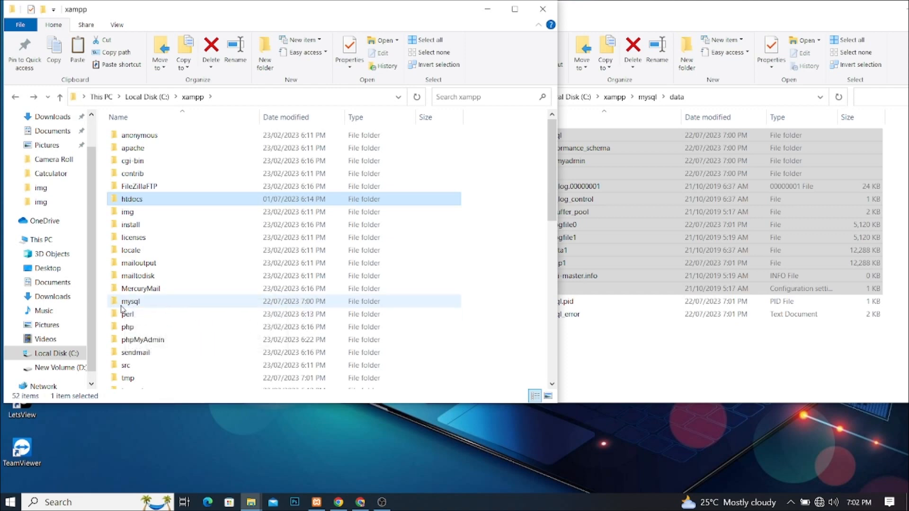
Step: Open C:\xampp\mysql\odddata (51 items) and tile it beside the 15-item data folder
{"action": "left_click", "coordinate": [139, 303]}
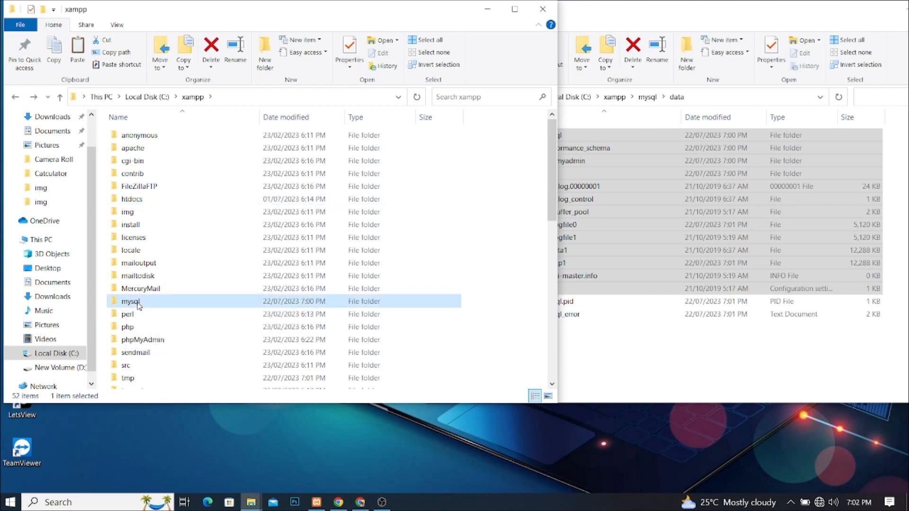
{"action": "double_click", "coordinate": [138, 304]}
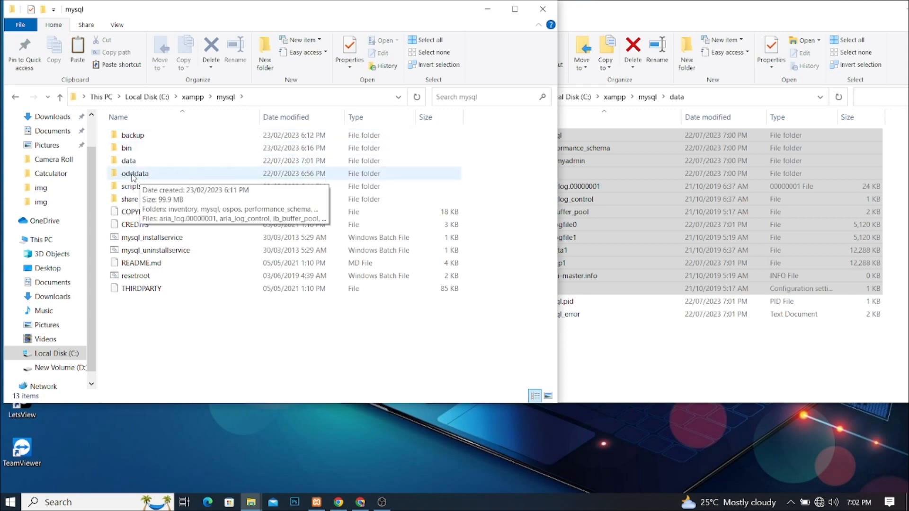
{"action": "double_click", "coordinate": [122, 165]}
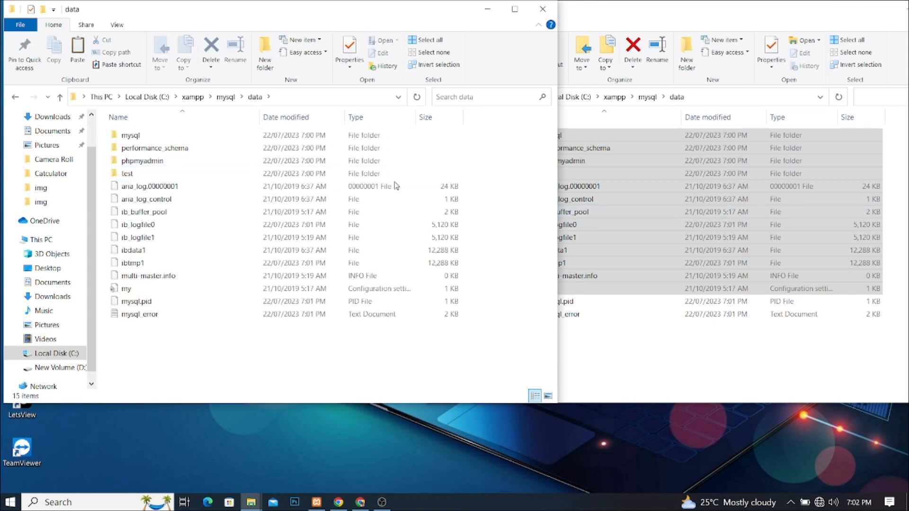
{"action": "left_click", "coordinate": [15, 98]}
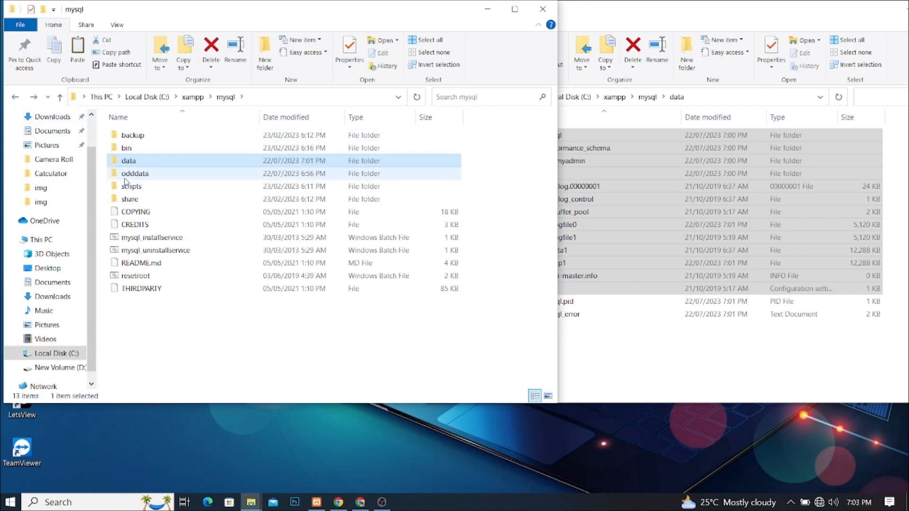
{"action": "double_click", "coordinate": [126, 175]}
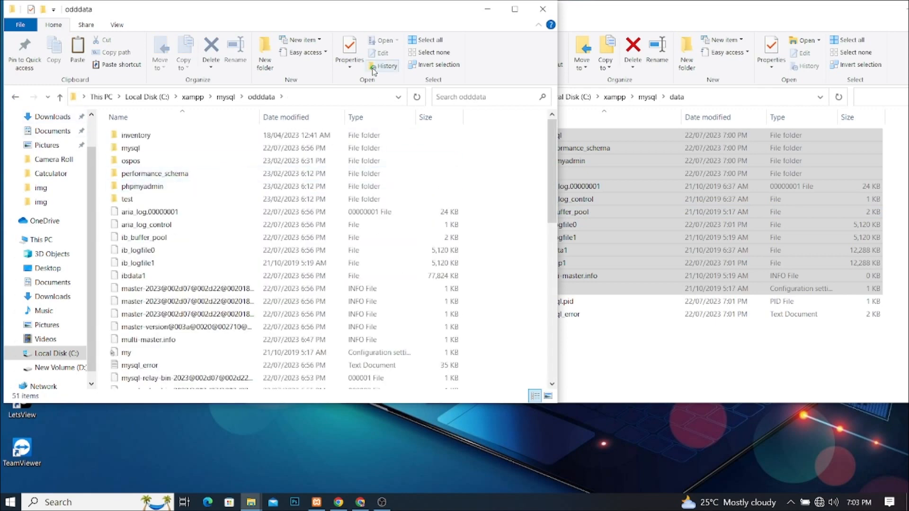
{"action": "left_click_drag", "start_coordinate": [555, 97], "coordinate": [302, 99]}
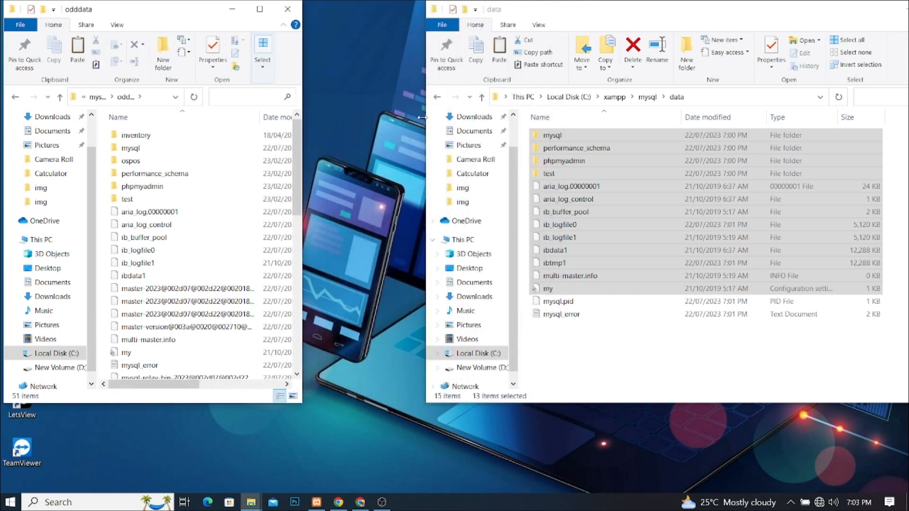
{"action": "left_click_drag", "start_coordinate": [430, 119], "coordinate": [492, 139]}
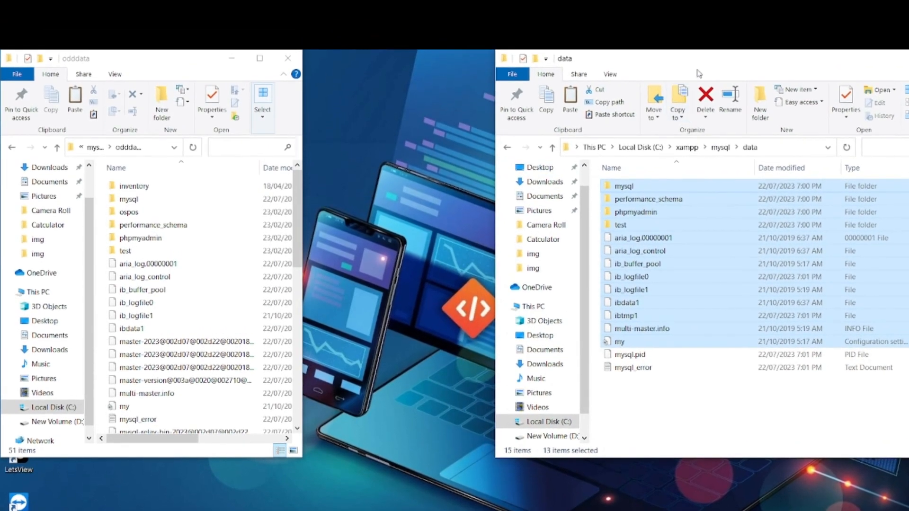
{"action": "left_click_drag", "start_coordinate": [698, 33], "coordinate": [614, 48]}
{"action": "left_click_drag", "start_coordinate": [618, 82], "coordinate": [545, 72]}
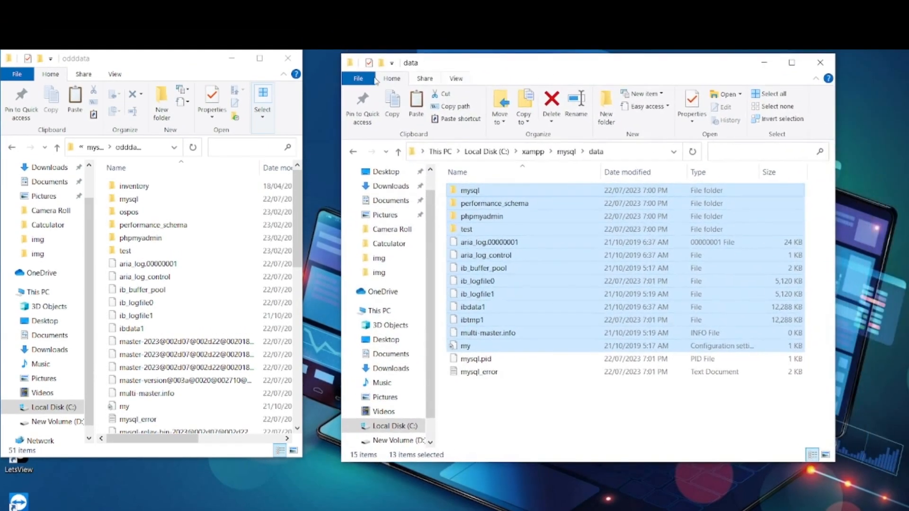
{"action": "left_click_drag", "start_coordinate": [182, 68], "coordinate": [216, 73]}
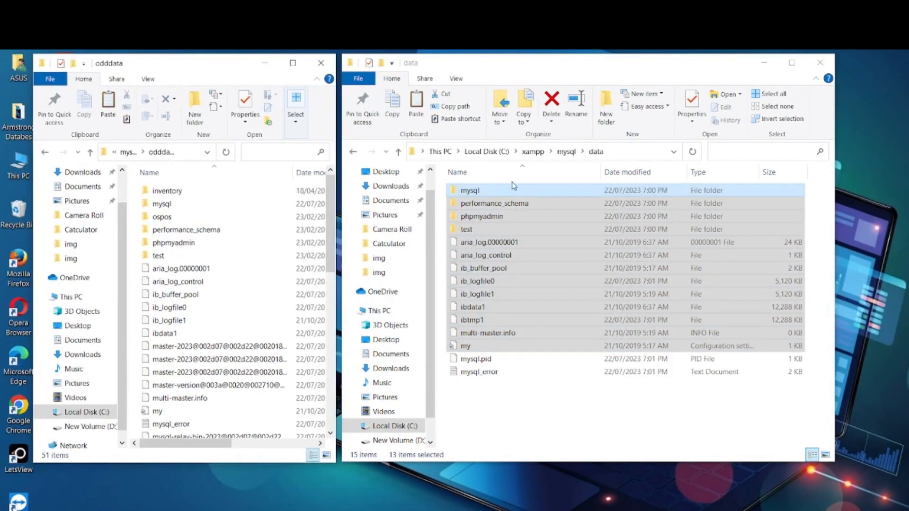
{"action": "left_click", "coordinate": [563, 67]}
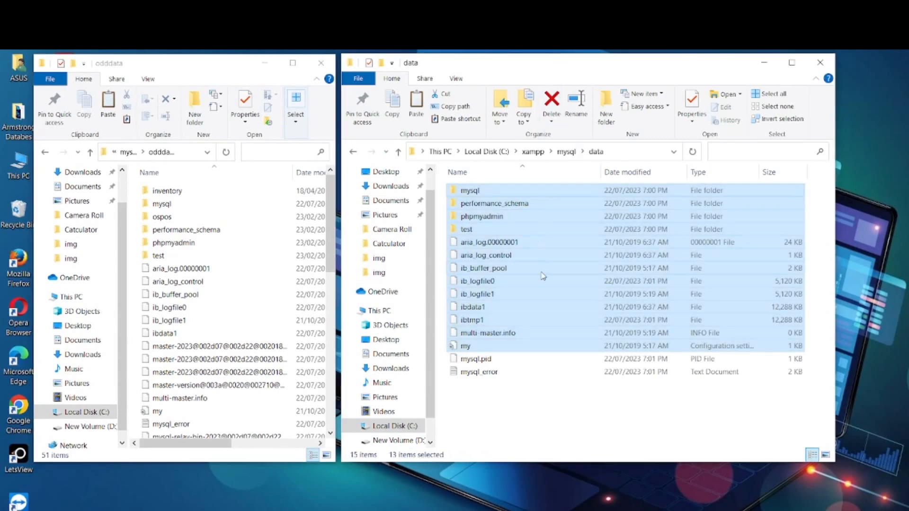
{"action": "left_click", "coordinate": [549, 413]}
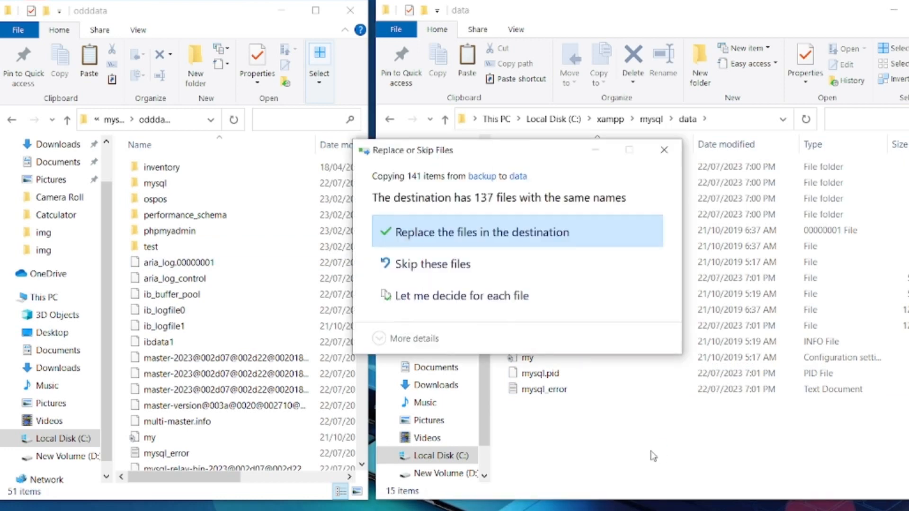
{"action": "left_click", "coordinate": [663, 149]}
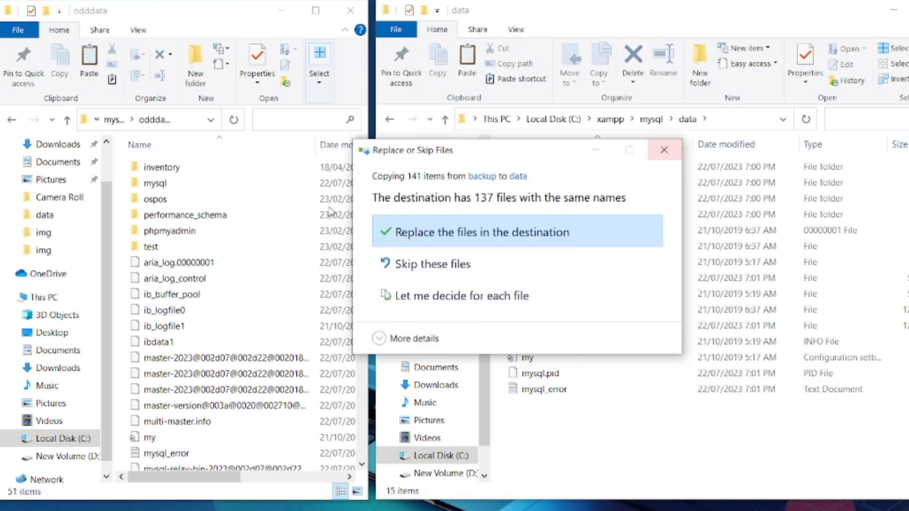
Step: Copy the ospos folder from odddata into the data folder
{"action": "left_click", "coordinate": [157, 200]}
{"action": "right_click", "coordinate": [156, 200]}
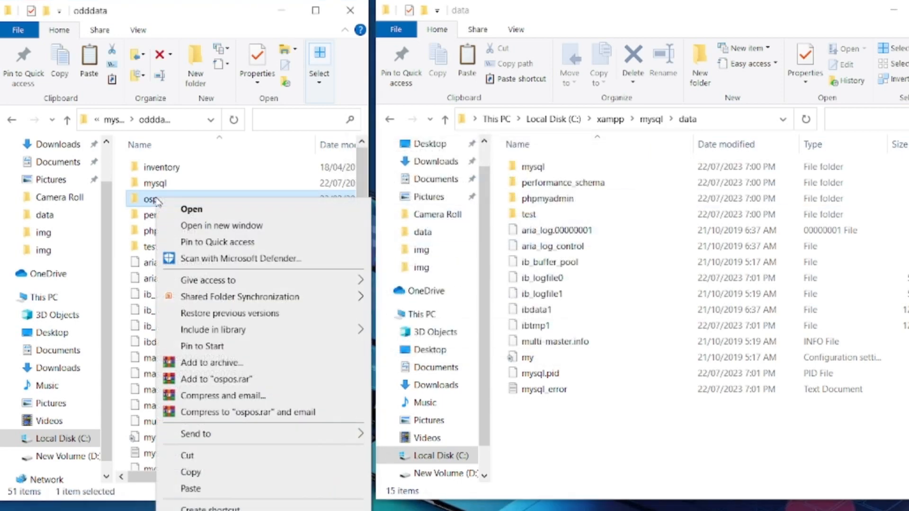
{"action": "left_click", "coordinate": [192, 472]}
{"action": "right_click", "coordinate": [642, 442]}
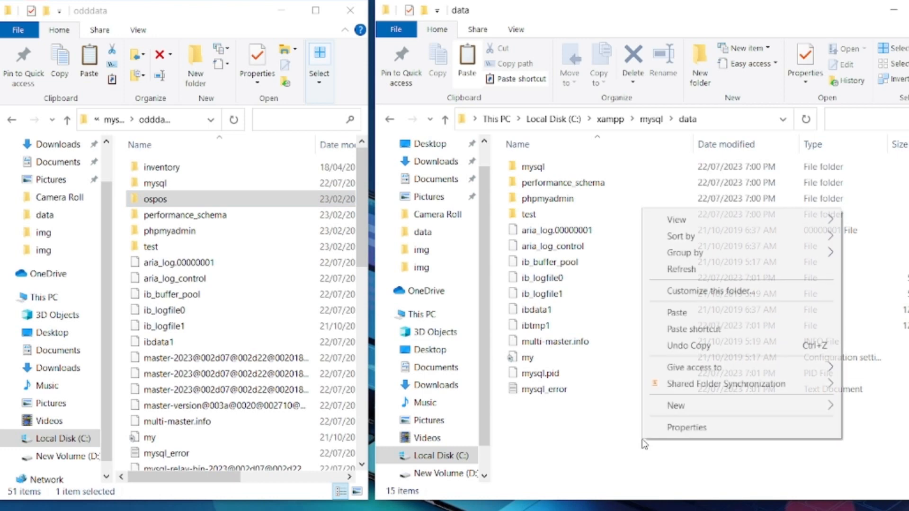
{"action": "left_click", "coordinate": [677, 314]}
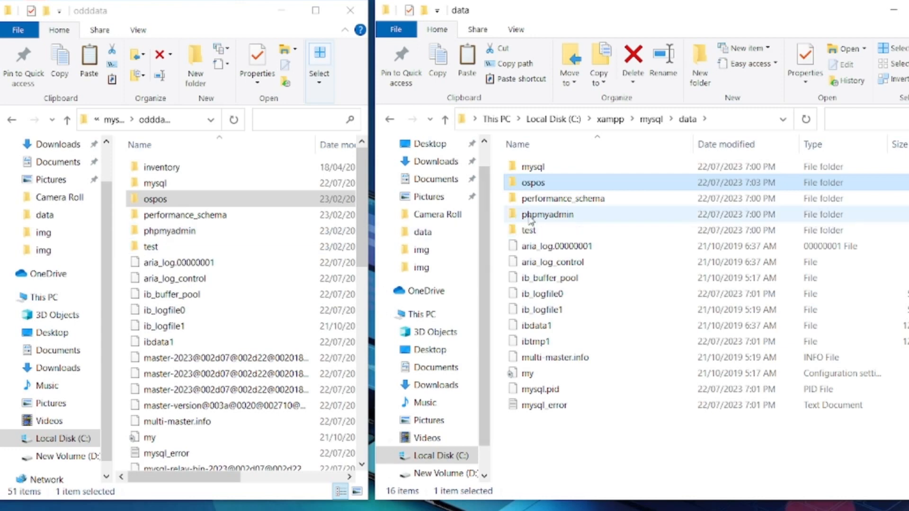
Step: Copy the phpmyadmin folder into data, replacing the existing files
{"action": "left_click", "coordinate": [197, 236]}
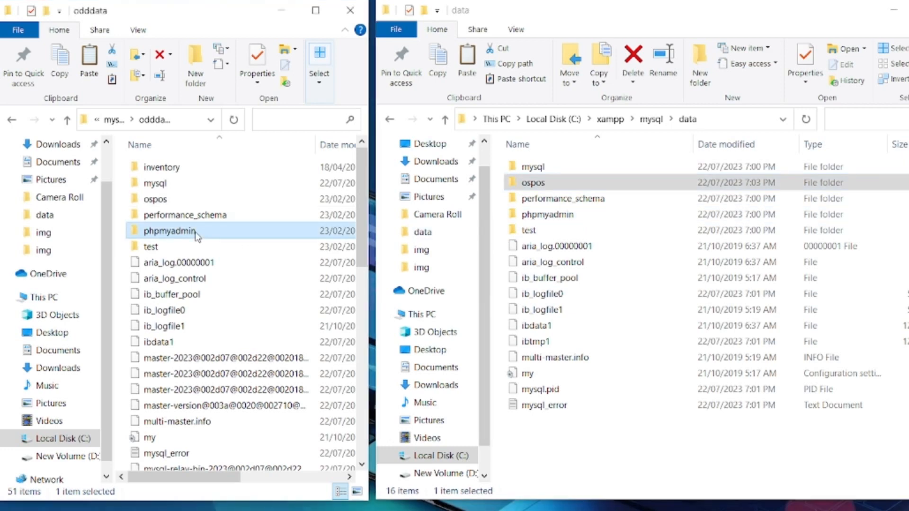
{"action": "left_click", "coordinate": [626, 441]}
{"action": "key", "text": "ctrl+v"}
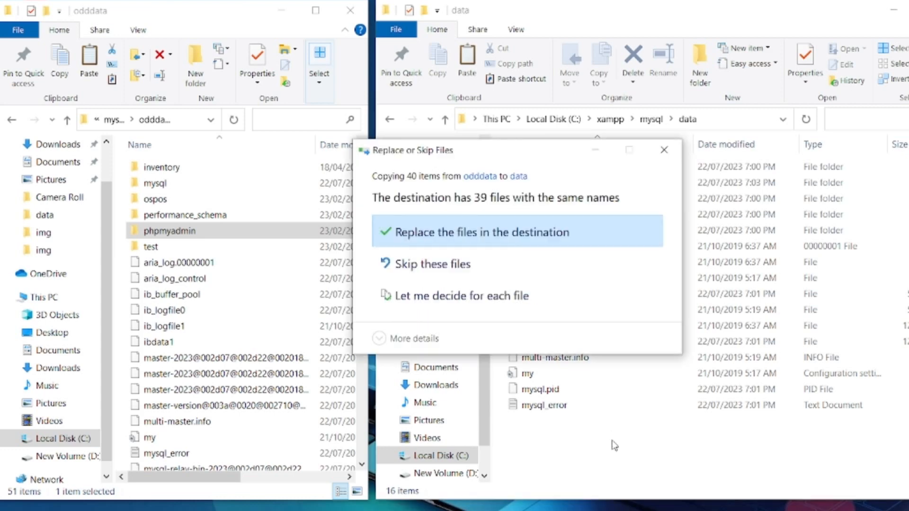
{"action": "left_click", "coordinate": [563, 232]}
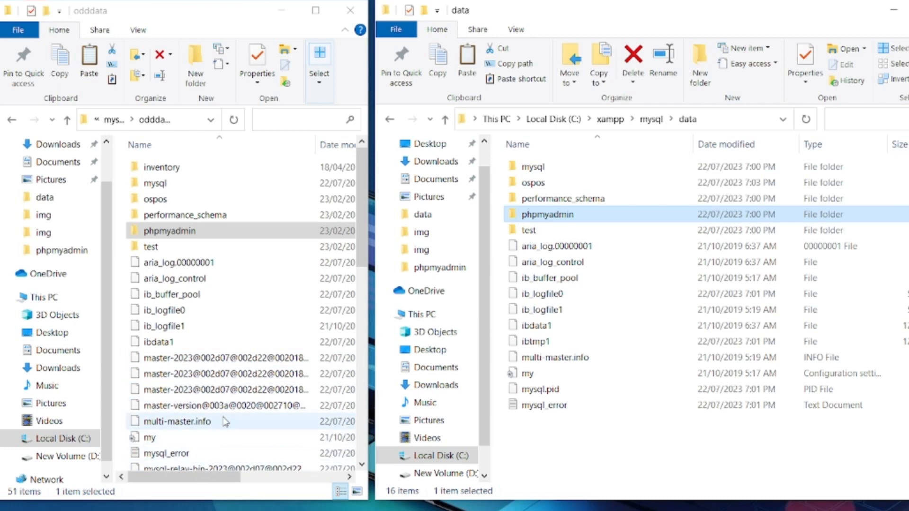
Step: Copy the inventory folder from odddata into data (now 17 items) and return to XAMPP Control Panel
{"action": "left_click", "coordinate": [160, 169]}
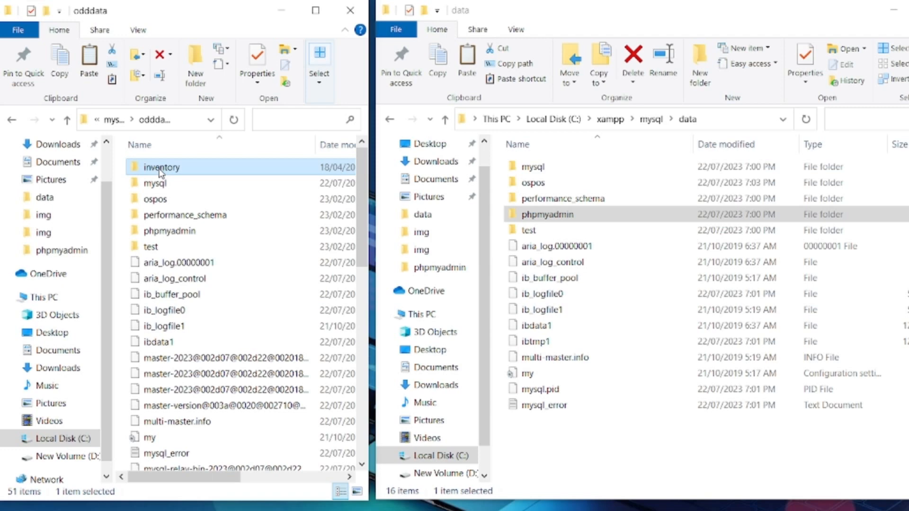
{"action": "left_click", "coordinate": [642, 433]}
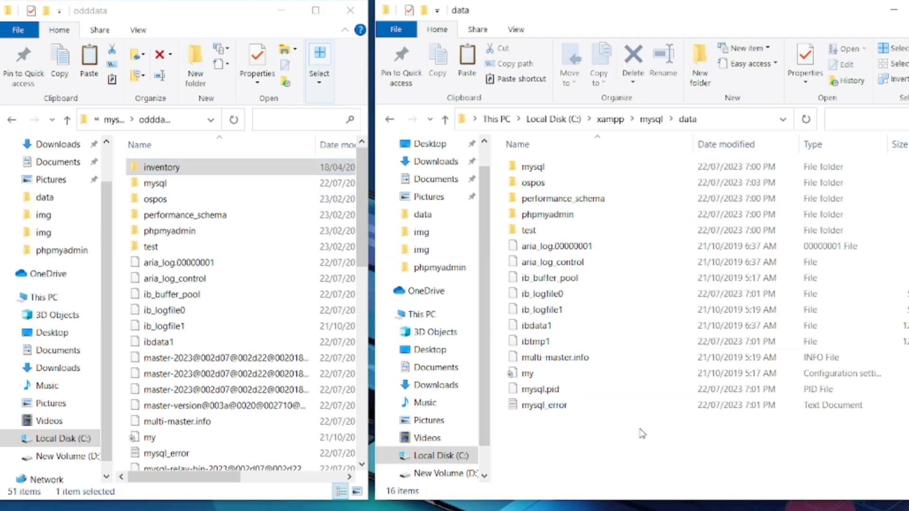
{"action": "key", "text": "ctrl+v"}
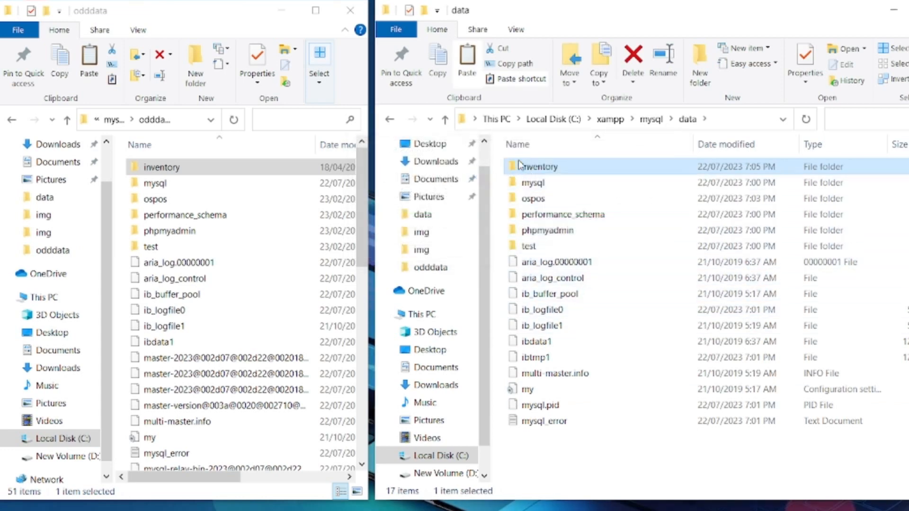
{"action": "mouse_move", "coordinate": [532, 172]}
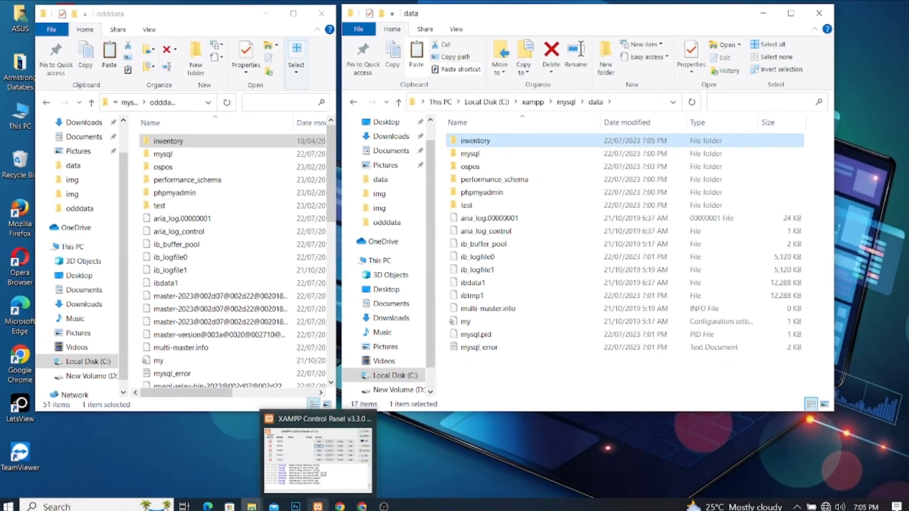
{"action": "left_click", "coordinate": [318, 507]}
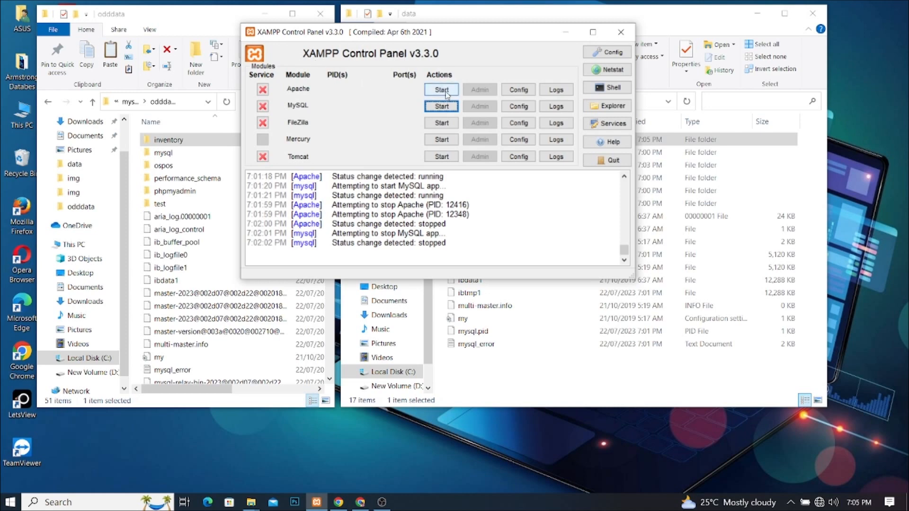
Step: Start Apache and MySQL again, with MySQL on port 3306 (PID 3956)
{"action": "left_click", "coordinate": [429, 90]}
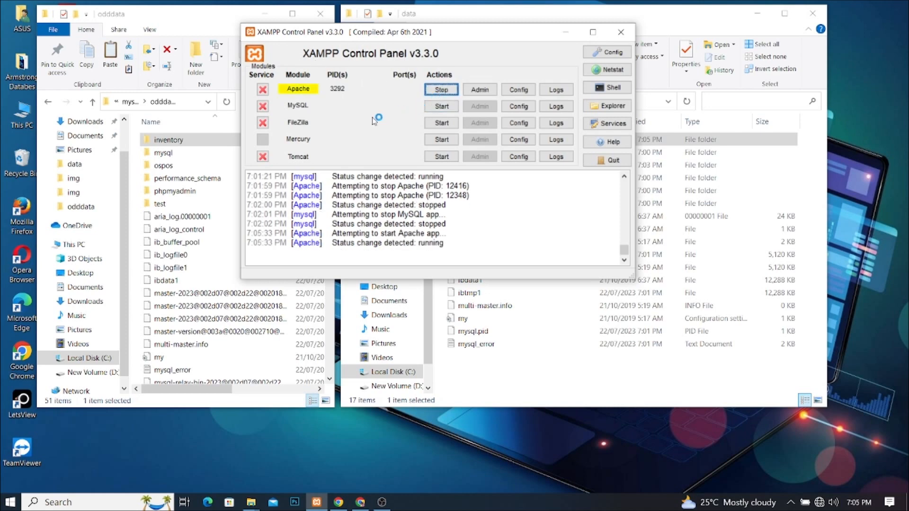
{"action": "left_click", "coordinate": [442, 106]}
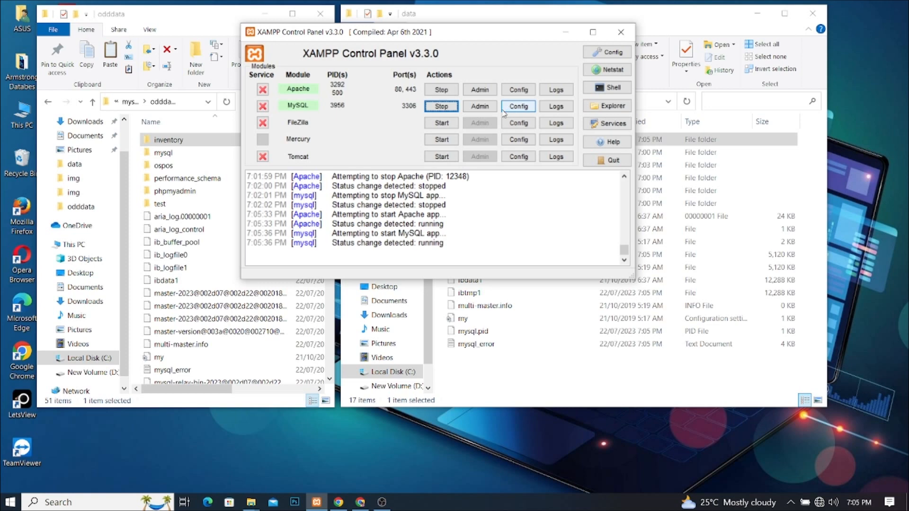
{"action": "mouse_move", "coordinate": [360, 503]}
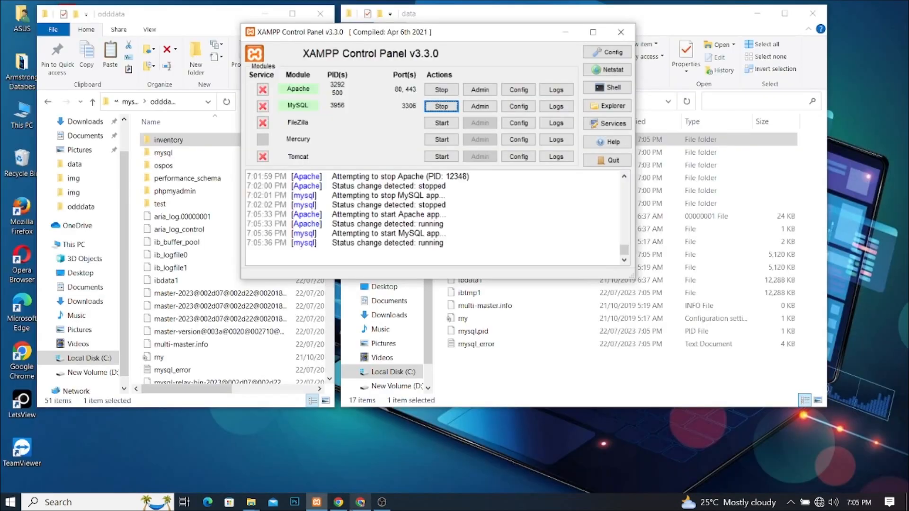
Step: Reload localhost/armstrongPOS/public/login, still HTTP ERROR 500, then return to XAMPP Control Panel
{"action": "left_click", "coordinate": [360, 503]}
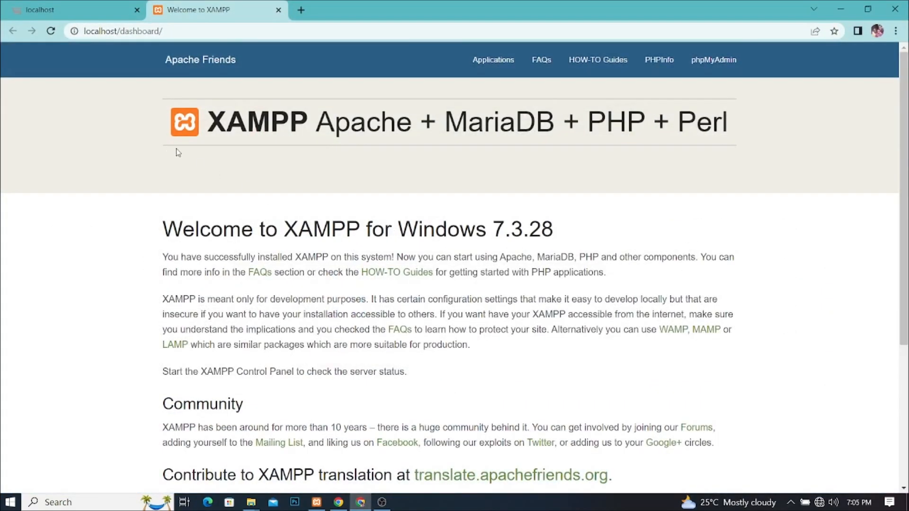
{"action": "left_click", "coordinate": [88, 17]}
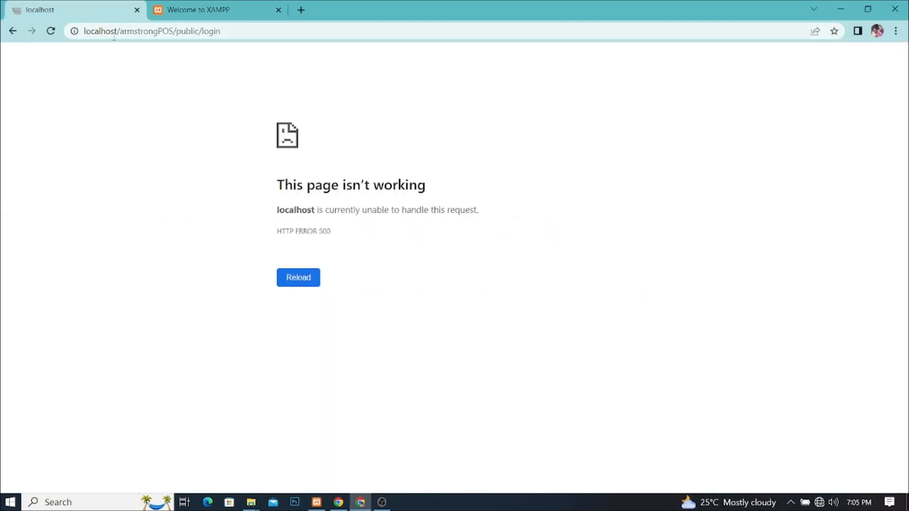
{"action": "left_click", "coordinate": [51, 31]}
{"action": "mouse_move", "coordinate": [250, 508]}
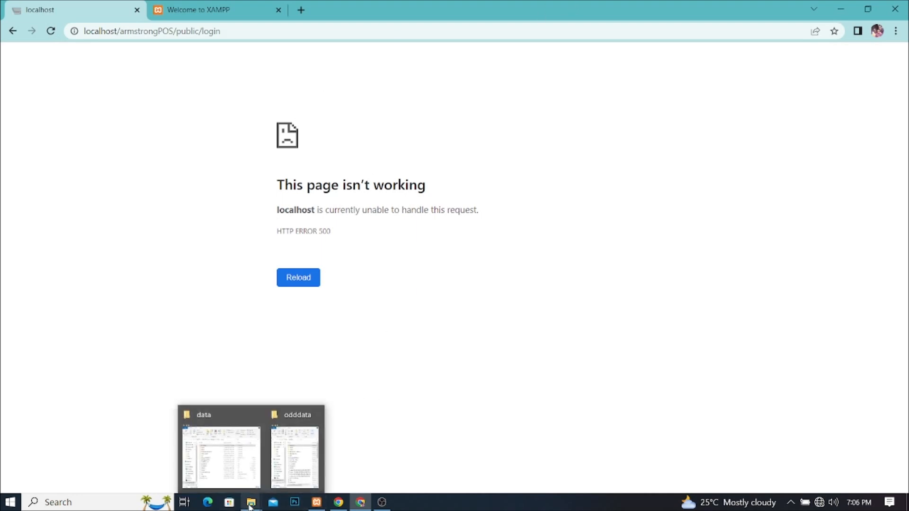
{"action": "left_click", "coordinate": [318, 507]}
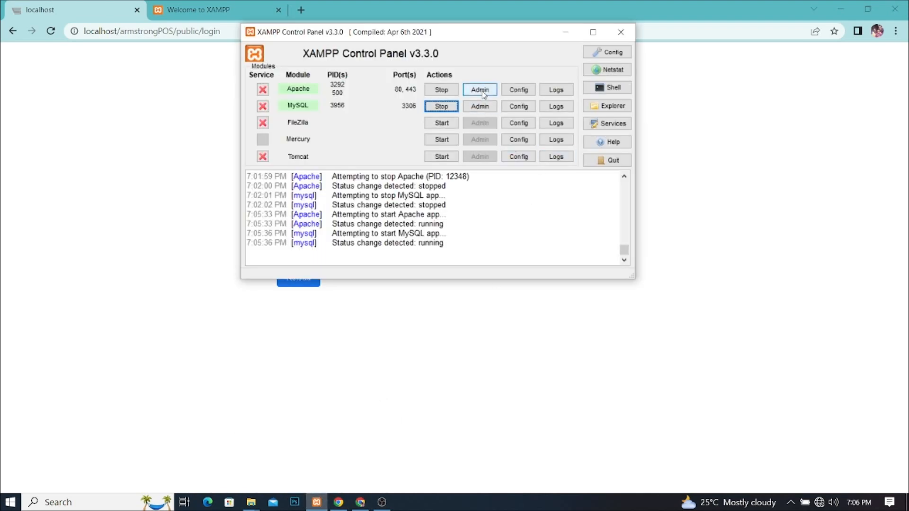
Step: Log in to phpMyAdmin as root, confirming the inventory, mysql and ospos databases exist
{"action": "left_click", "coordinate": [481, 108]}
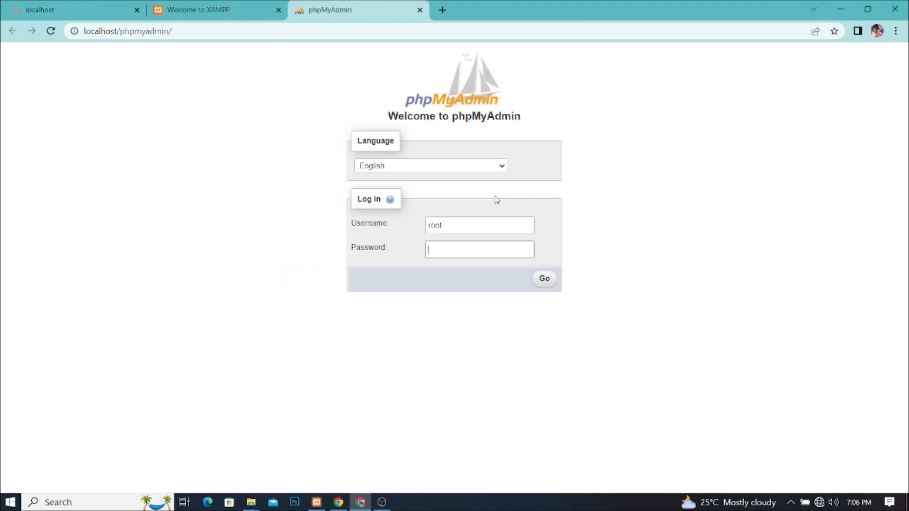
{"action": "left_click", "coordinate": [547, 280]}
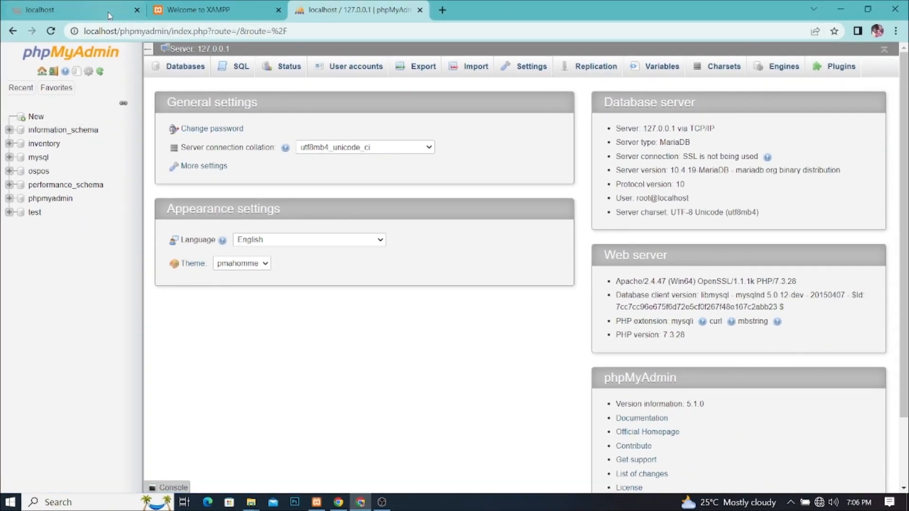
{"action": "left_click", "coordinate": [114, 14]}
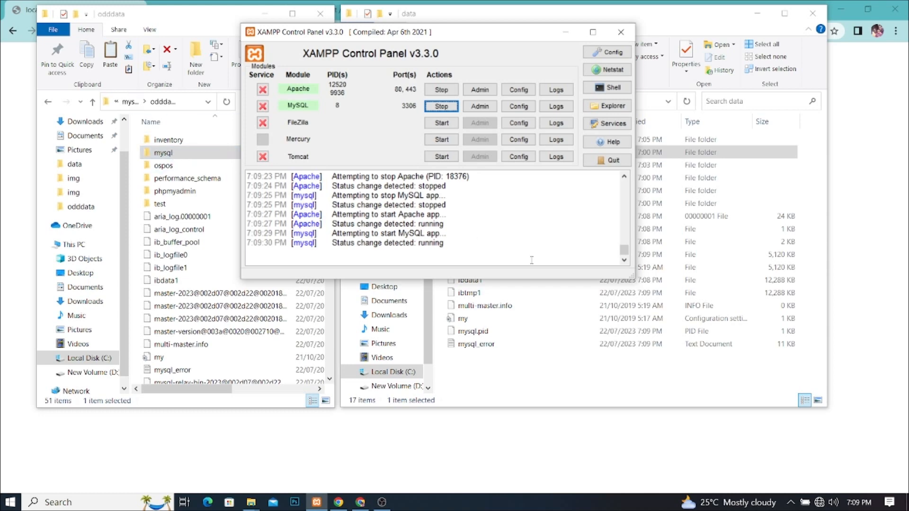
Step: Stop Apache and MySQL, then bring the odddata and 17-item data folder windows forward
{"action": "left_click", "coordinate": [442, 18]}
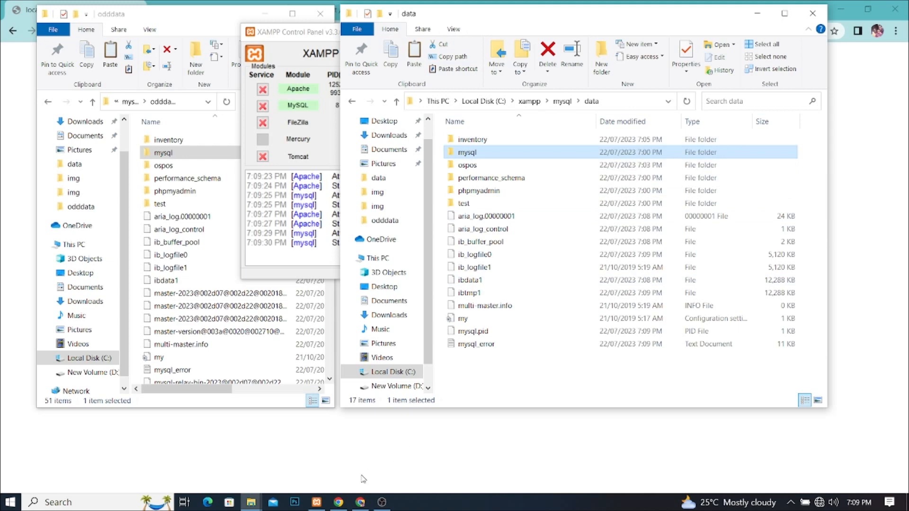
{"action": "left_click", "coordinate": [316, 502]}
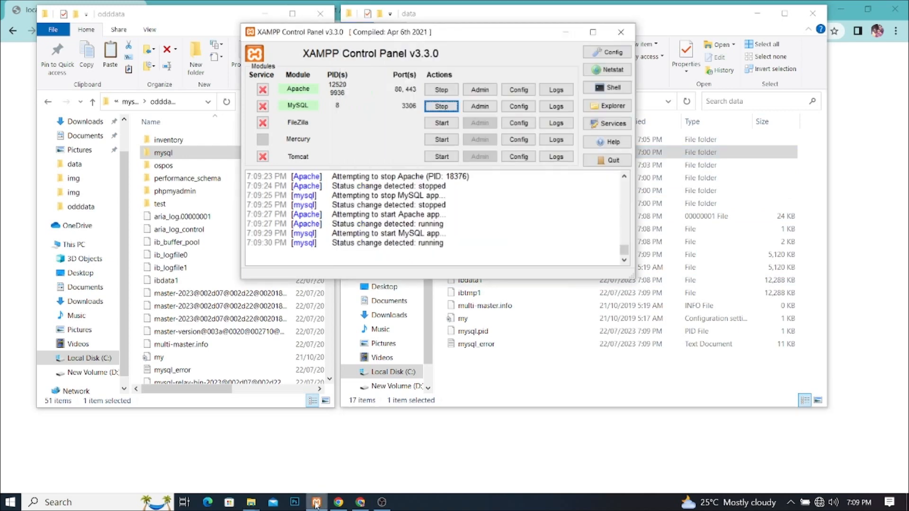
{"action": "left_click", "coordinate": [442, 90]}
{"action": "left_click", "coordinate": [432, 107]}
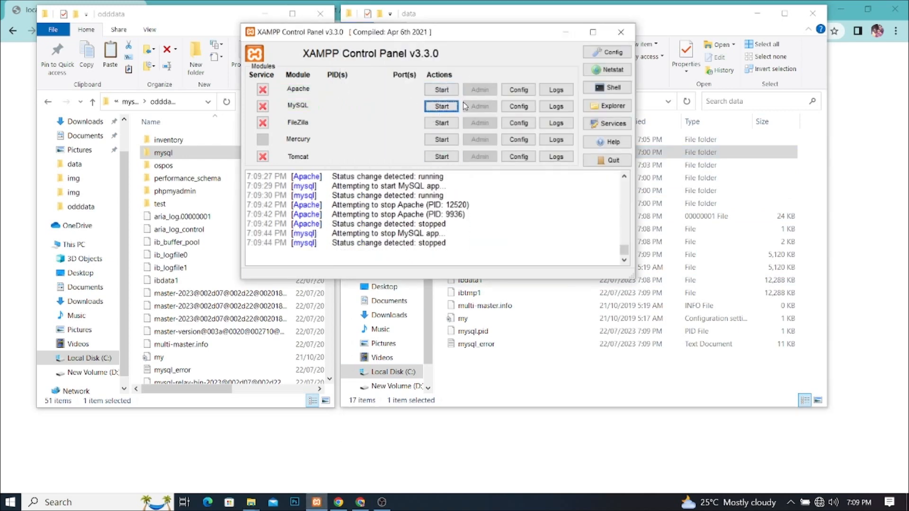
{"action": "left_click", "coordinate": [651, 22]}
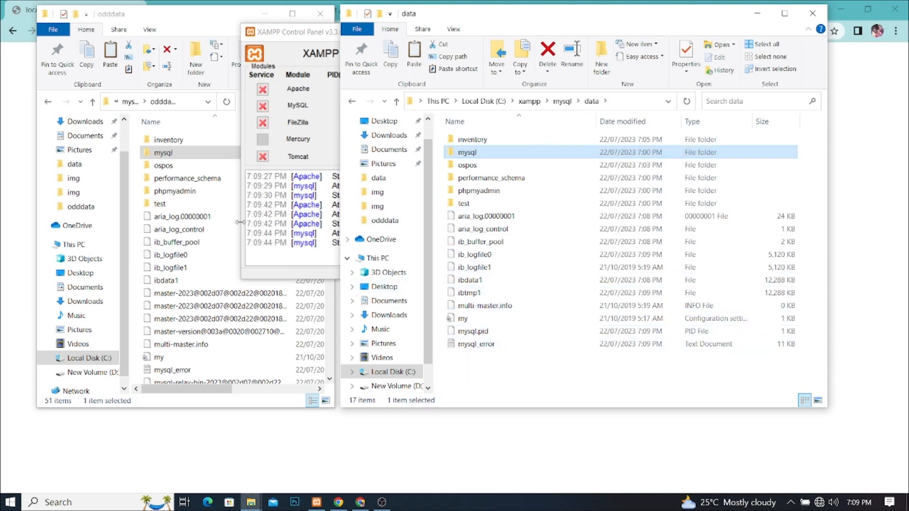
{"action": "left_click", "coordinate": [176, 183]}
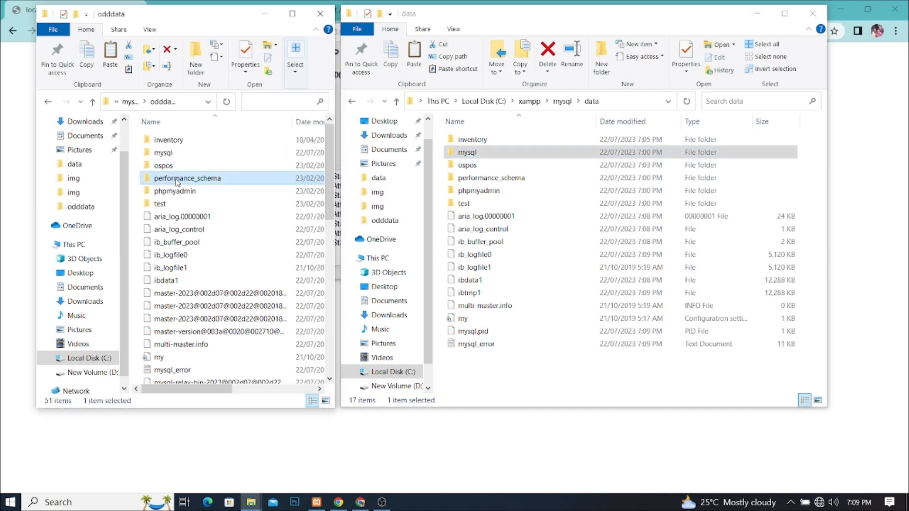
Step: Paste the previously copied items into the data folder, replacing db.opt
{"action": "left_click", "coordinate": [547, 377]}
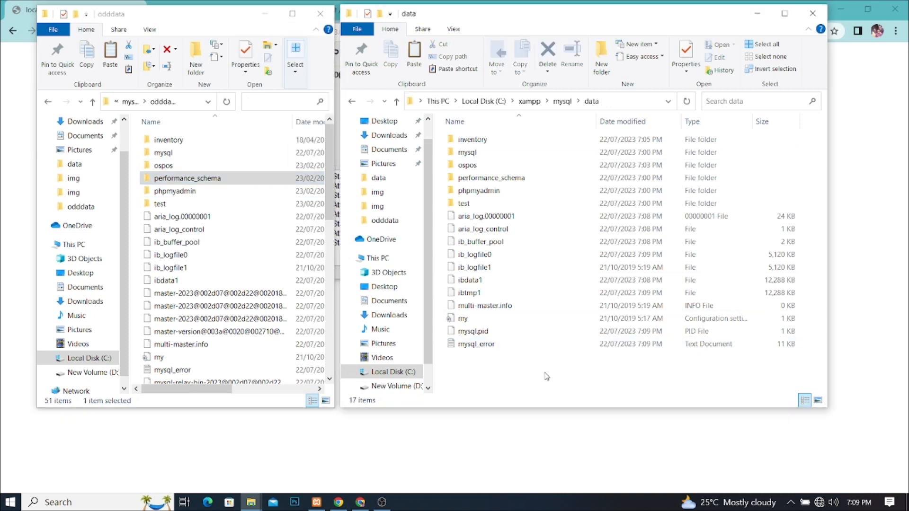
{"action": "key", "text": "ctrl+v"}
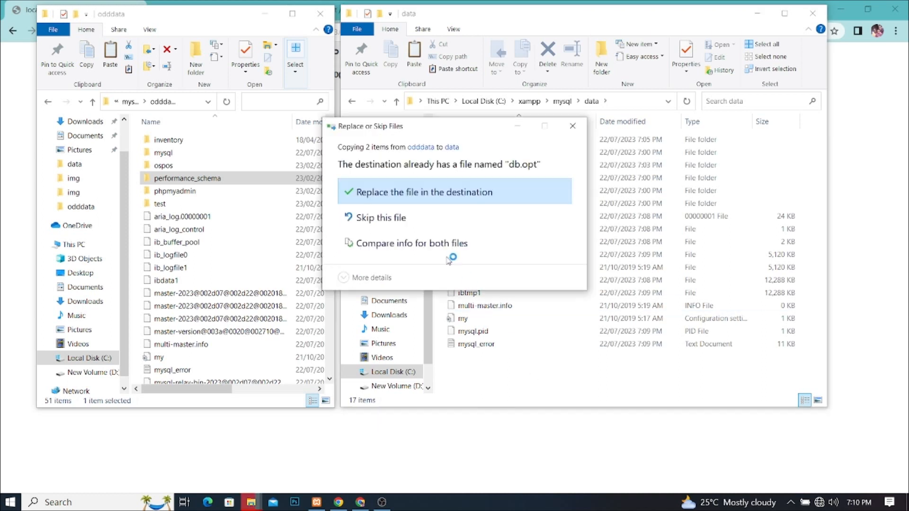
{"action": "left_click", "coordinate": [466, 194]}
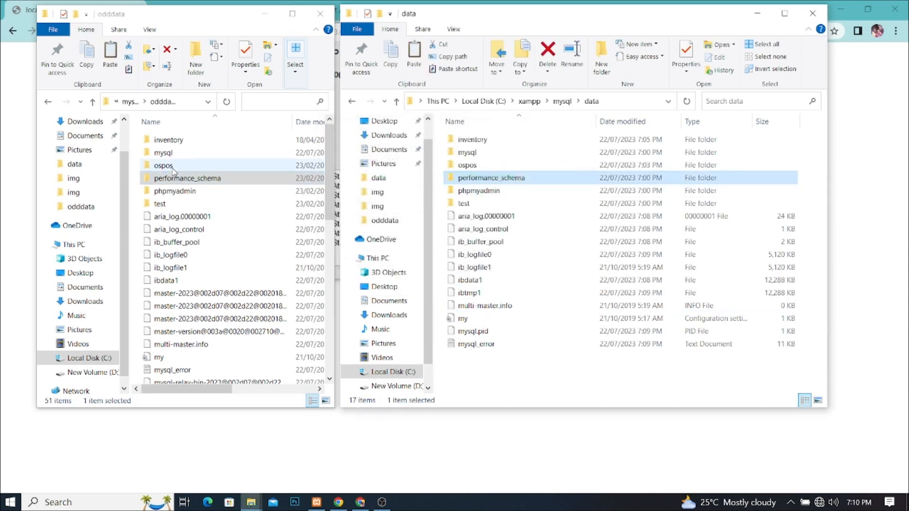
Step: In odddata, select aria_log.00000001, aria_log_control, ib_buffer_pool, ib_logfile0, ib_logfile1 and ibdata1
{"action": "left_click", "coordinate": [192, 218]}
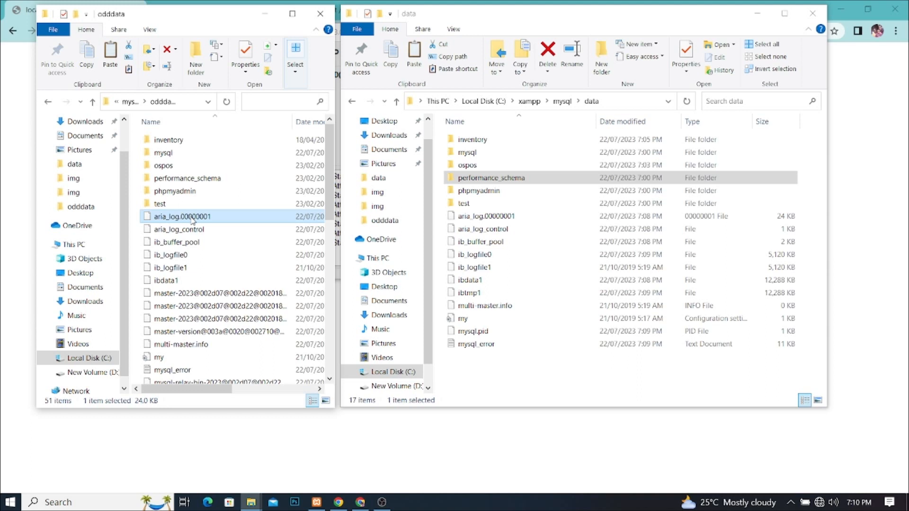
{"action": "left_click", "coordinate": [177, 230], "text": "ctrl"}
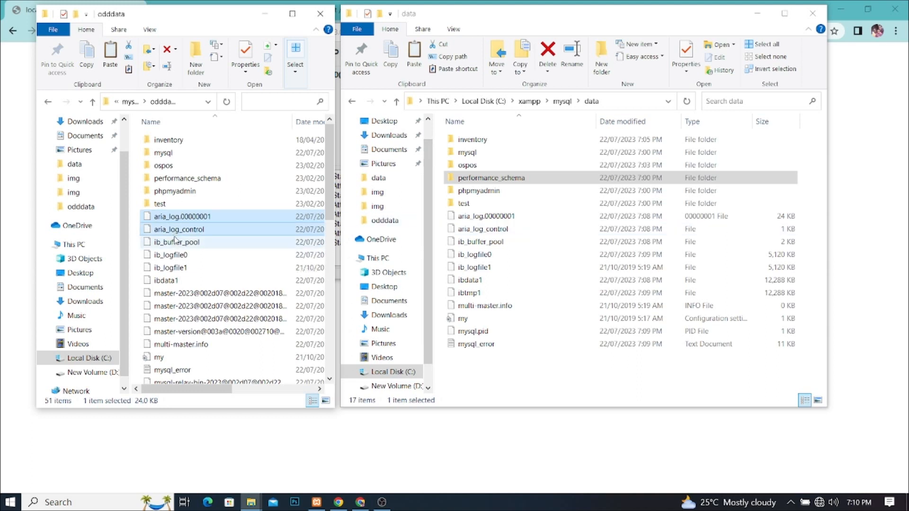
{"action": "left_click", "coordinate": [176, 242], "text": "ctrl"}
{"action": "left_click", "coordinate": [181, 257], "text": "ctrl"}
{"action": "left_click", "coordinate": [177, 269], "text": "ctrl"}
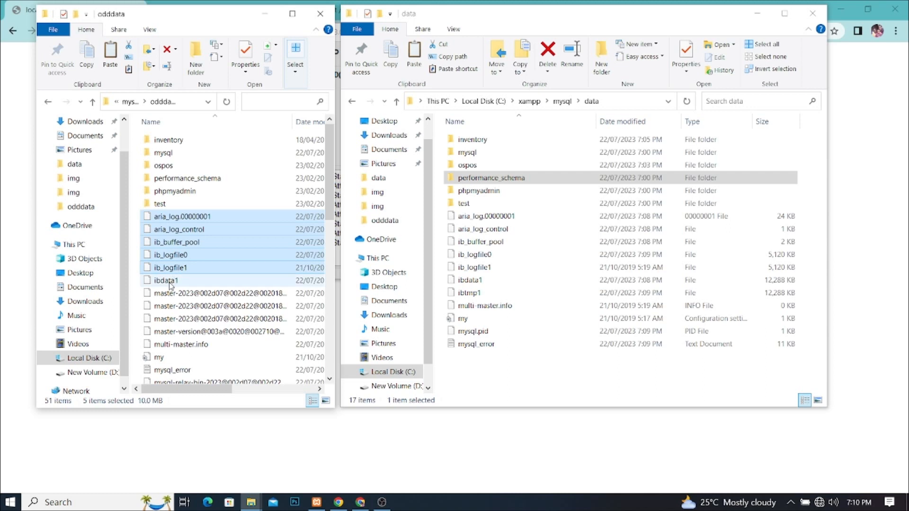
{"action": "left_click", "coordinate": [170, 282], "text": "ctrl"}
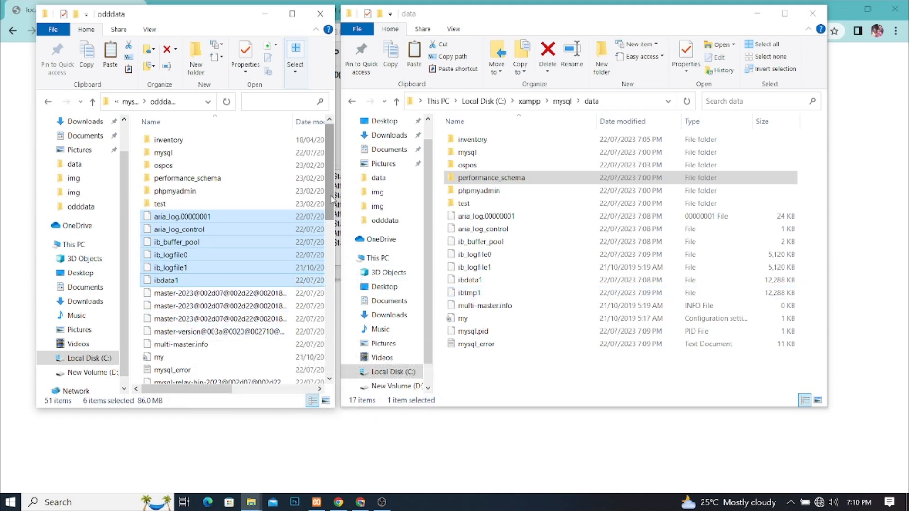
{"action": "left_click_drag", "start_coordinate": [331, 196], "coordinate": [332, 208]}
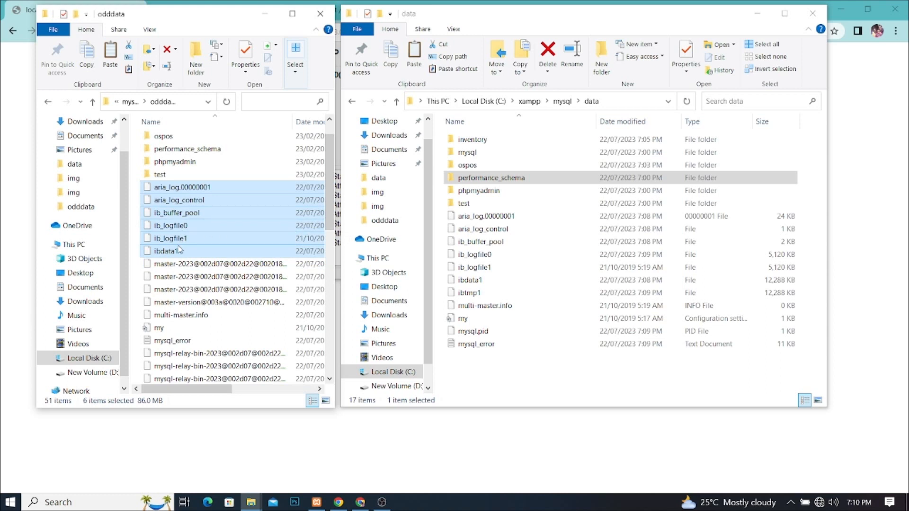
Step: Add multi-master.info, my and mysql_error, then paste all nine files into data, replacing existing copies
{"action": "left_click", "coordinate": [185, 319], "text": "ctrl"}
{"action": "left_click", "coordinate": [182, 329], "text": "ctrl"}
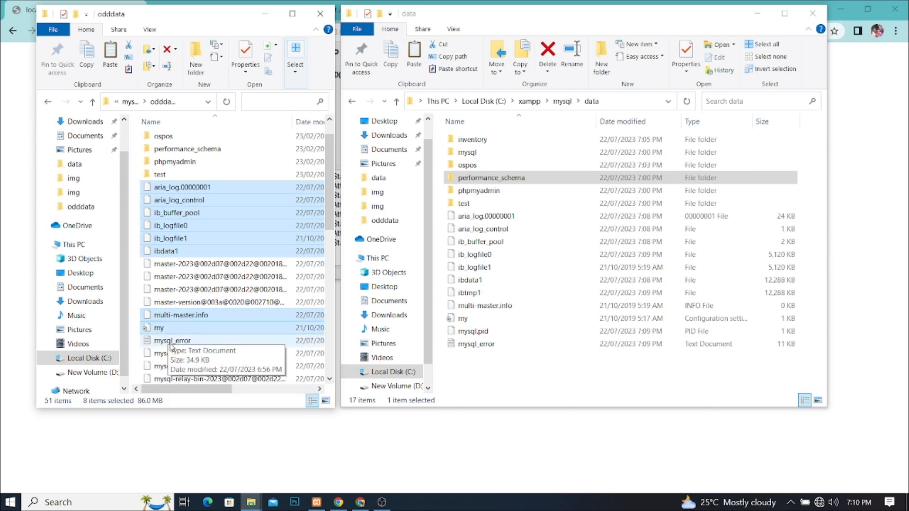
{"action": "left_click", "coordinate": [171, 345], "text": "ctrl"}
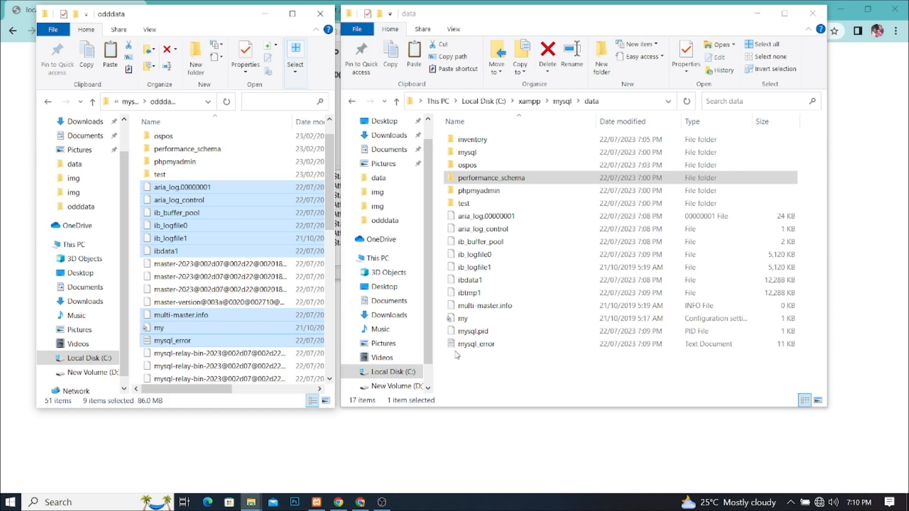
{"action": "left_click_drag", "start_coordinate": [330, 203], "coordinate": [329, 263]}
{"action": "scroll", "coordinate": [330, 263], "scroll_direction": "up", "scroll_amount": 3}
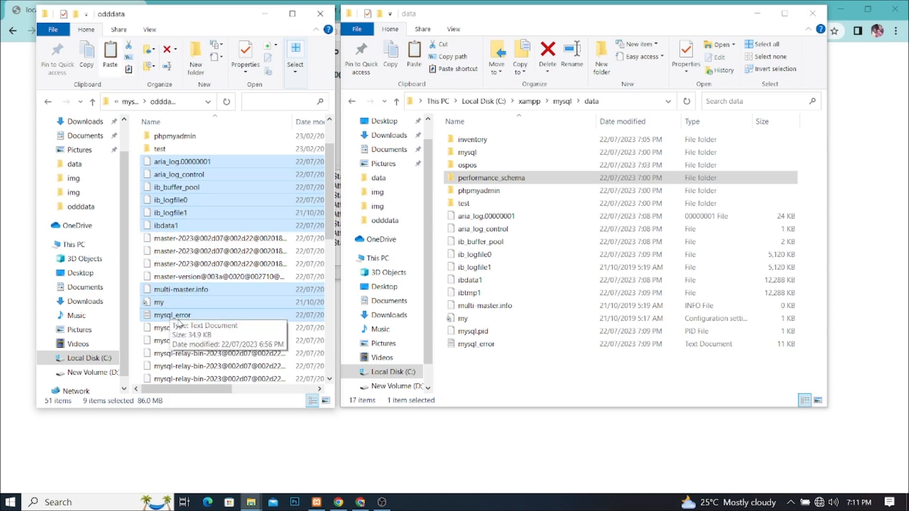
{"action": "left_click", "coordinate": [505, 375]}
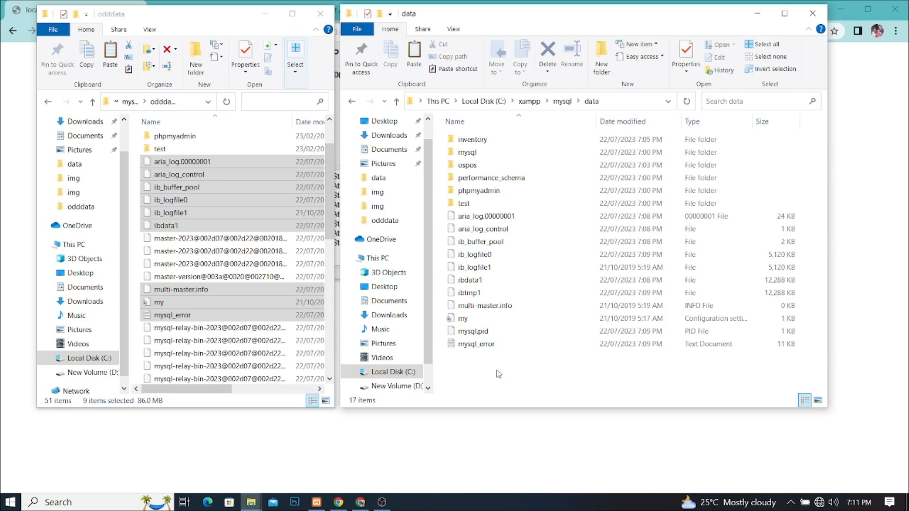
{"action": "key", "text": "ctrl+v"}
{"action": "left_click", "coordinate": [377, 188]}
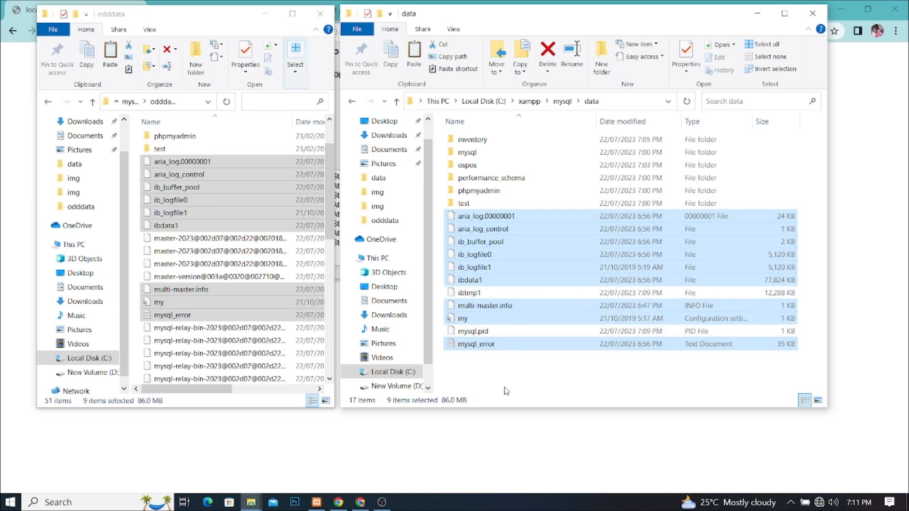
Step: Start the Apache and MySQL servers from XAMPP Control Panel
{"action": "left_click", "coordinate": [317, 501]}
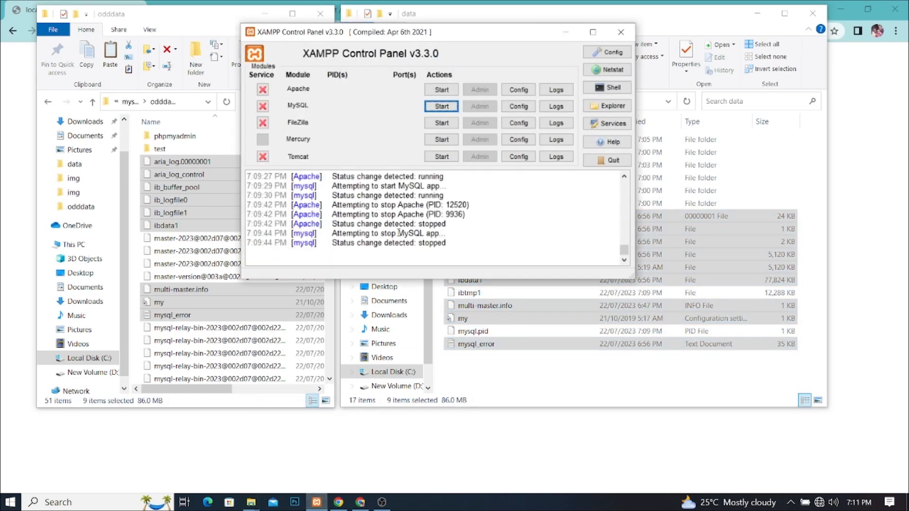
{"action": "left_click", "coordinate": [442, 90]}
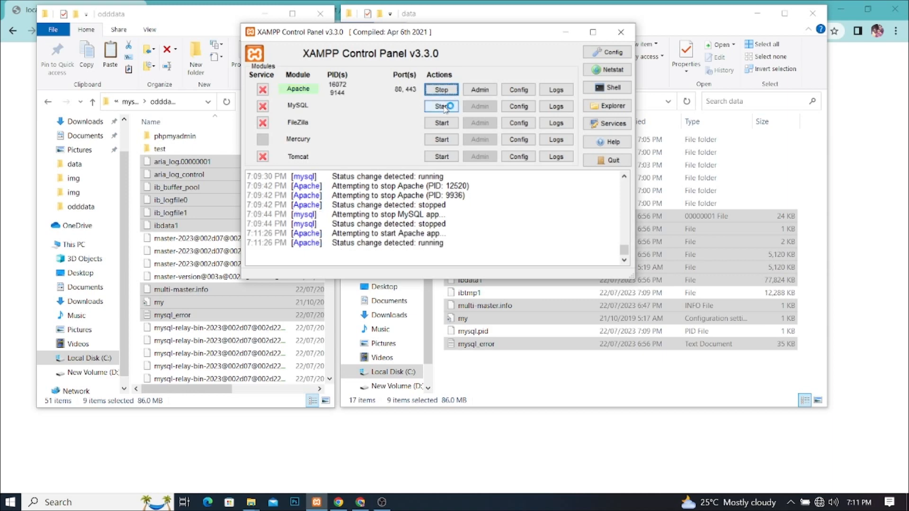
{"action": "left_click", "coordinate": [444, 106]}
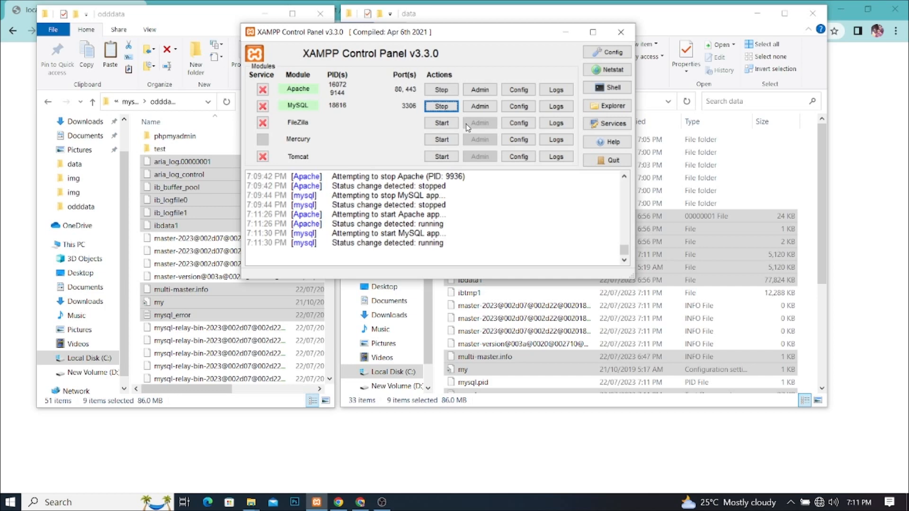
Step: Reload localhost/armstrongPOS/public/ twice in Chrome; it still shows HTTP ERROR 500
{"action": "left_click", "coordinate": [568, 453]}
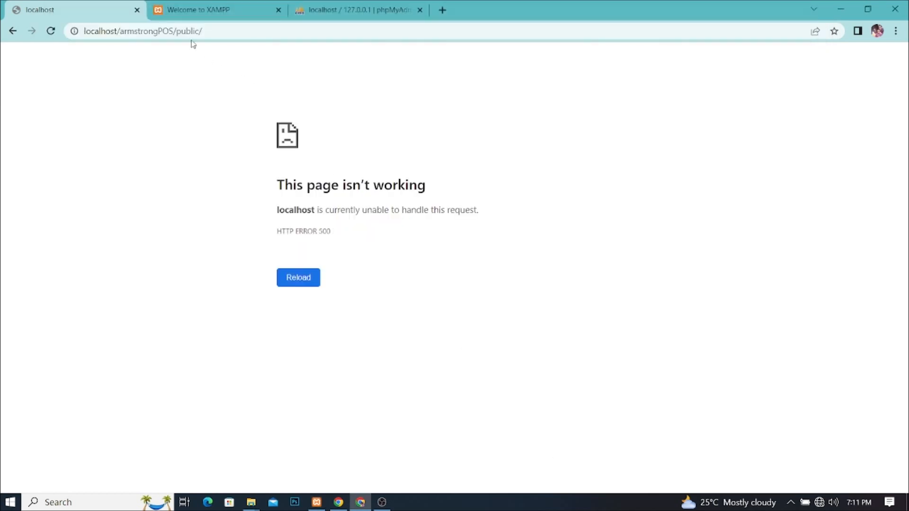
{"action": "left_click", "coordinate": [205, 30]}
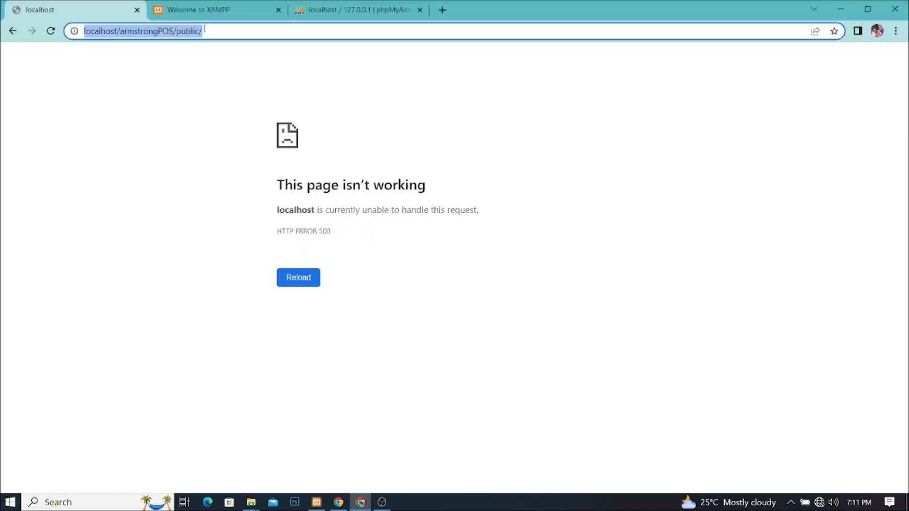
{"action": "key", "text": "Return"}
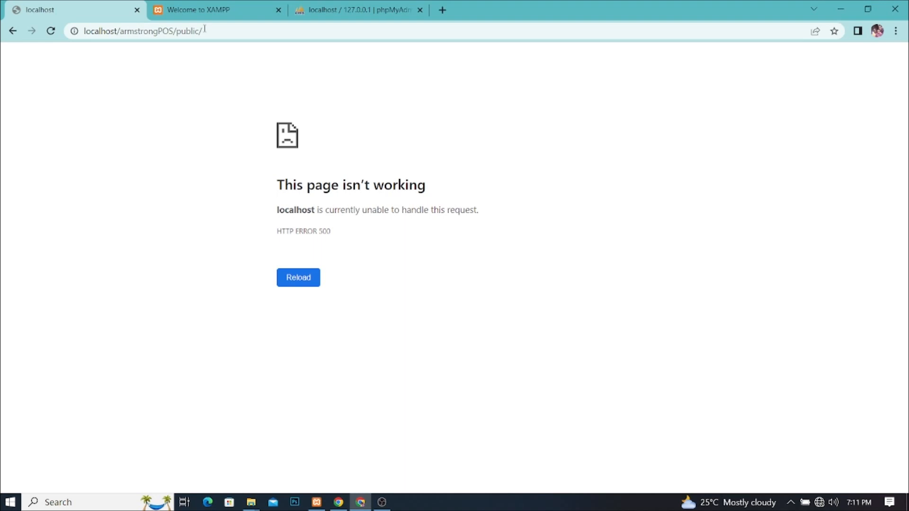
{"action": "left_click", "coordinate": [205, 30]}
{"action": "key", "text": "Return"}
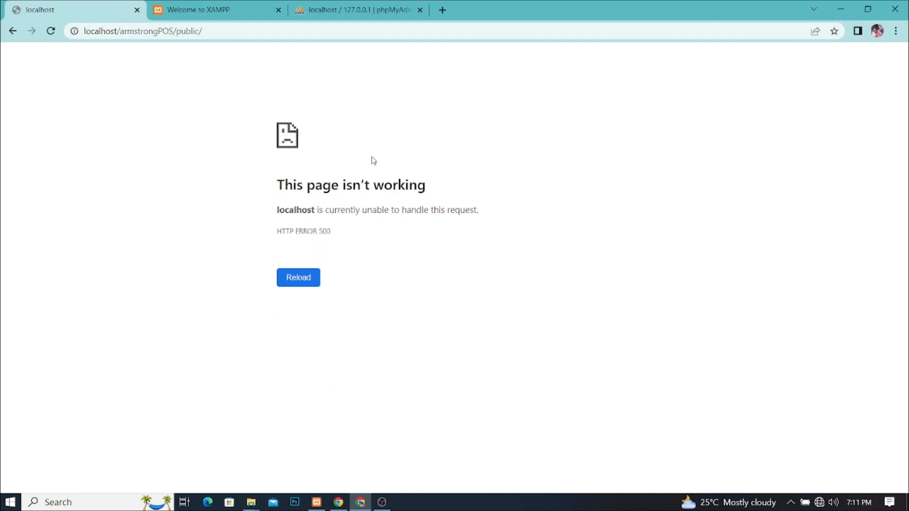
Step: Navigate Explorer from odddata up to C:\xampp\phpMyAdmin and select config.inc.php
{"action": "left_click", "coordinate": [335, 12]}
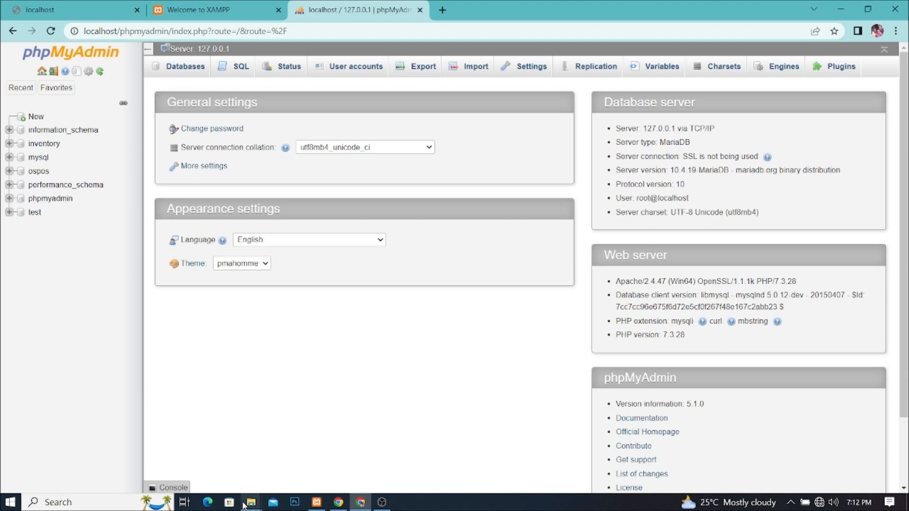
{"action": "mouse_move", "coordinate": [252, 504]}
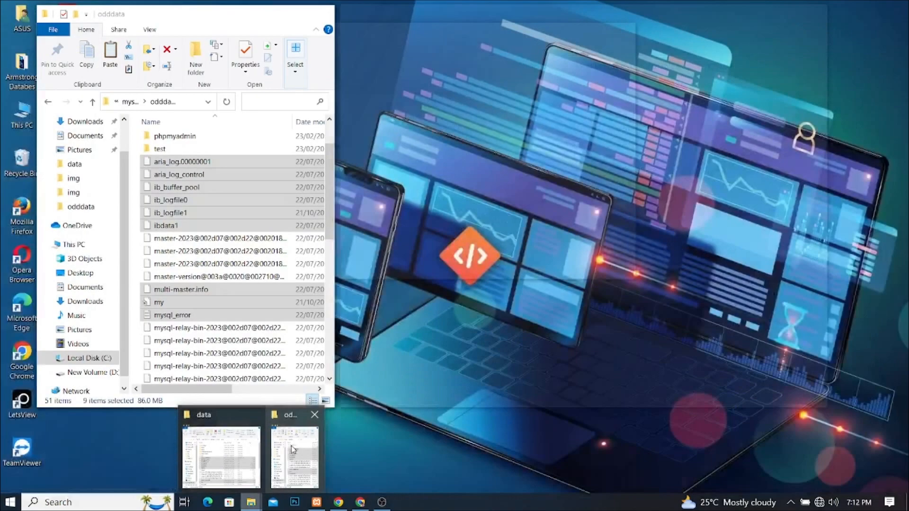
{"action": "left_click", "coordinate": [294, 450]}
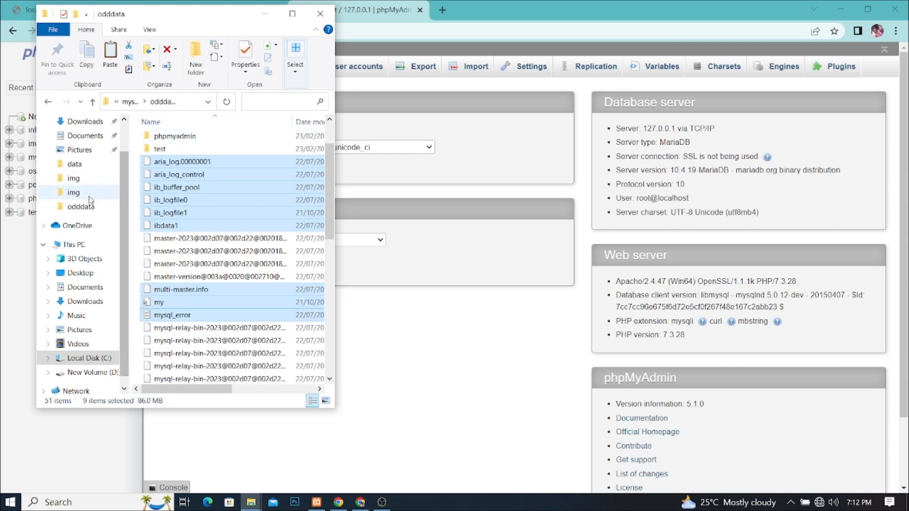
{"action": "left_click", "coordinate": [93, 102]}
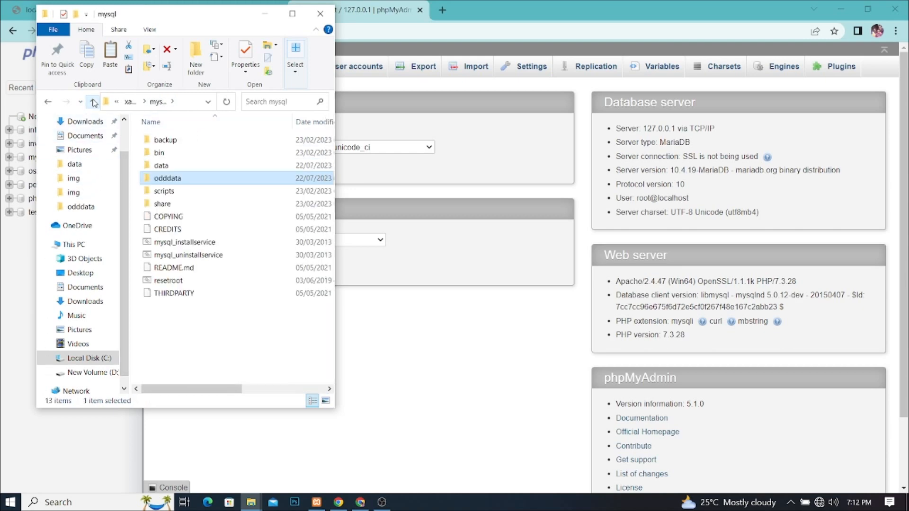
{"action": "left_click", "coordinate": [93, 102]}
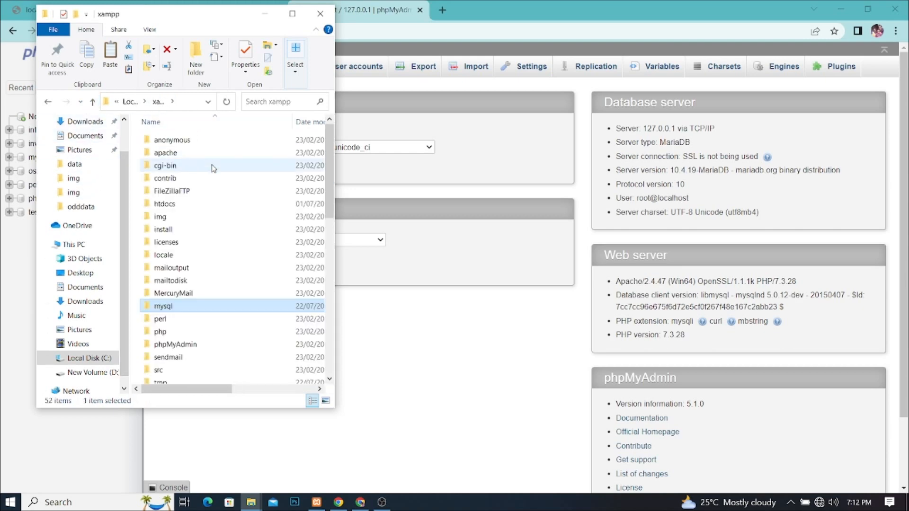
{"action": "double_click", "coordinate": [182, 344]}
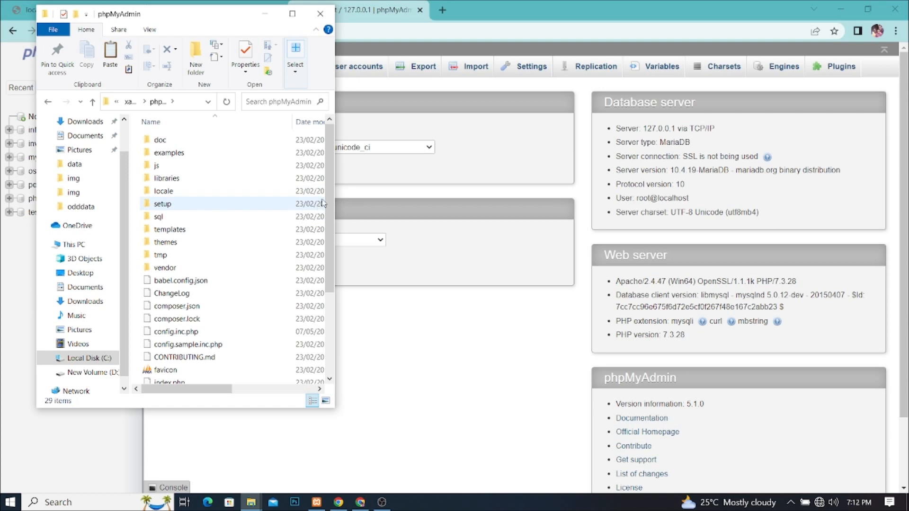
{"action": "left_click_drag", "start_coordinate": [335, 199], "coordinate": [522, 200]}
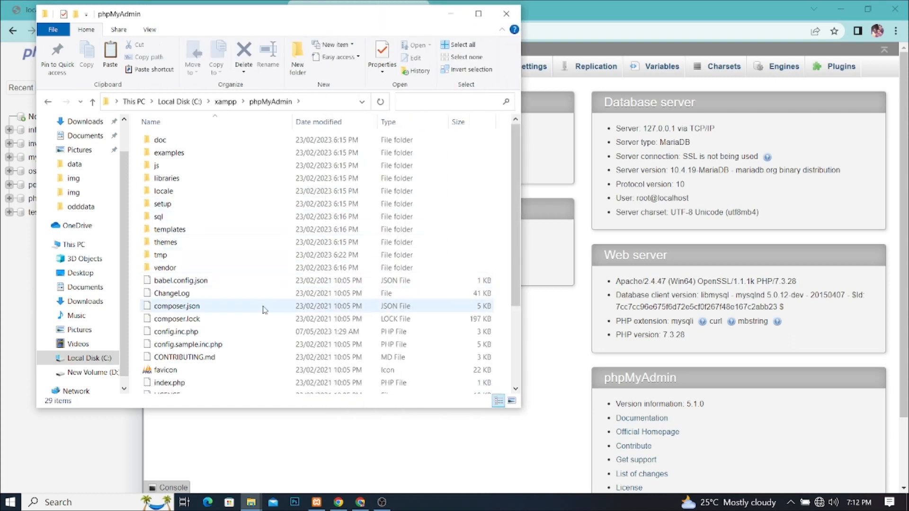
{"action": "left_click", "coordinate": [166, 334]}
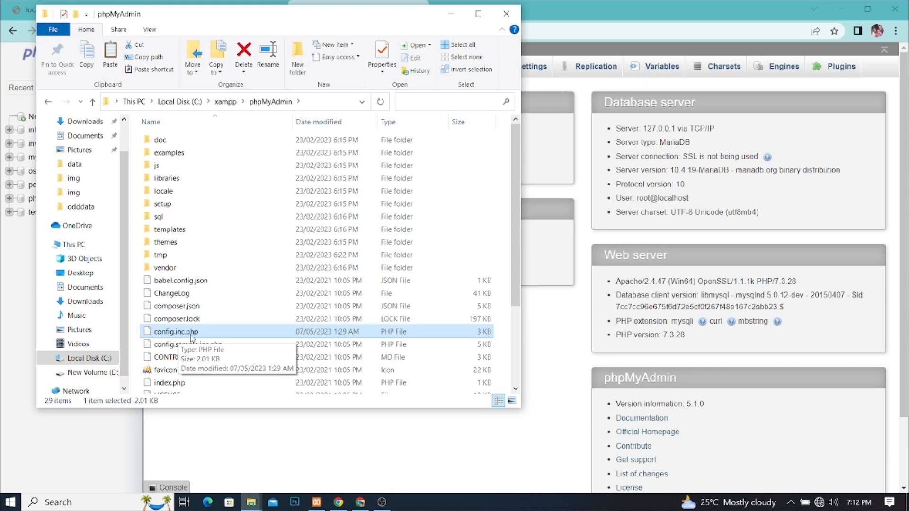
Step: Launch Sublime Text 3 and close the Coralit Ultra Resistance Matt document without saving
{"action": "right_click", "coordinate": [165, 336]}
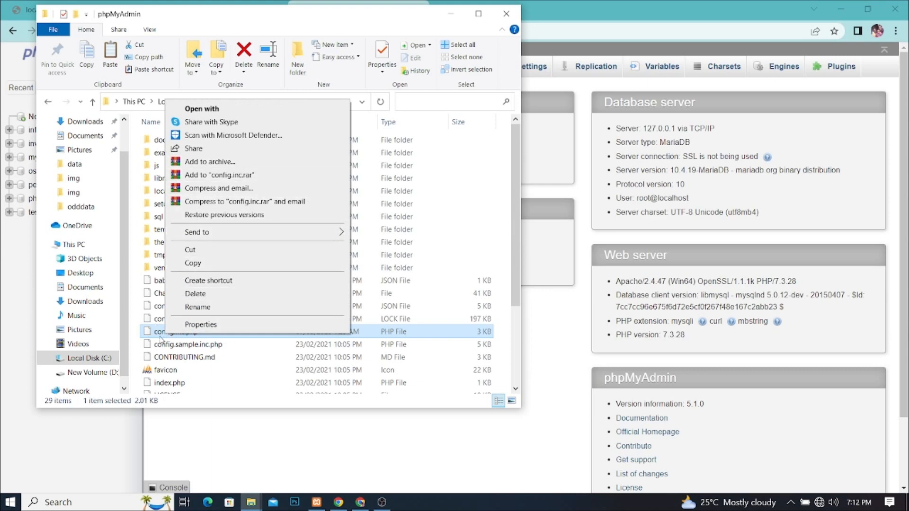
{"action": "left_click", "coordinate": [10, 503]}
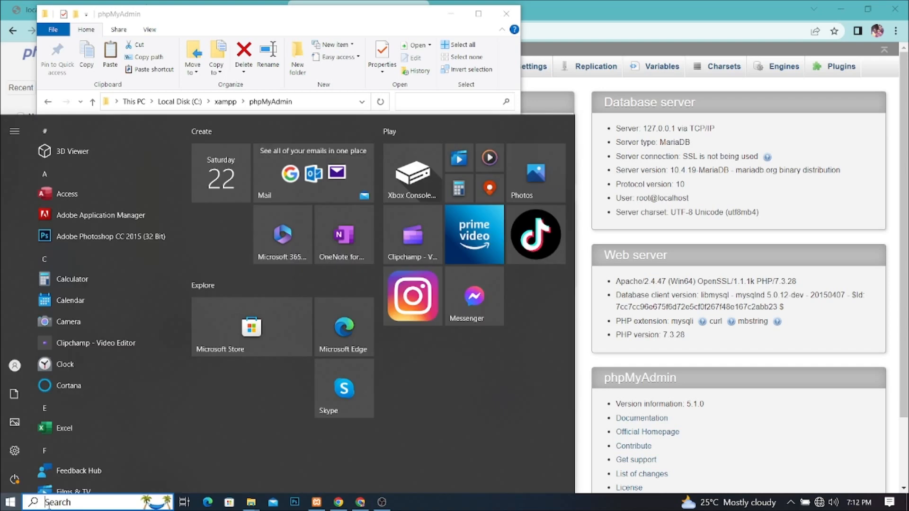
{"action": "type", "text": "su"}
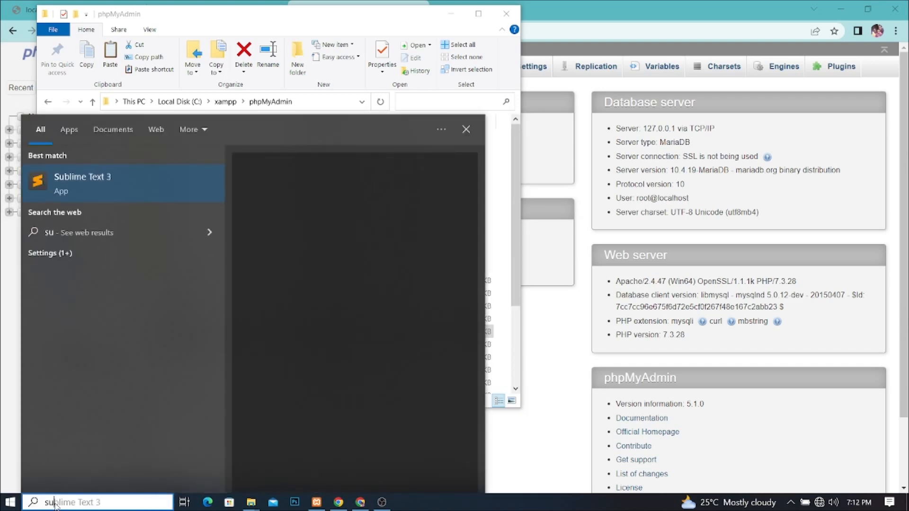
{"action": "key", "text": "Return"}
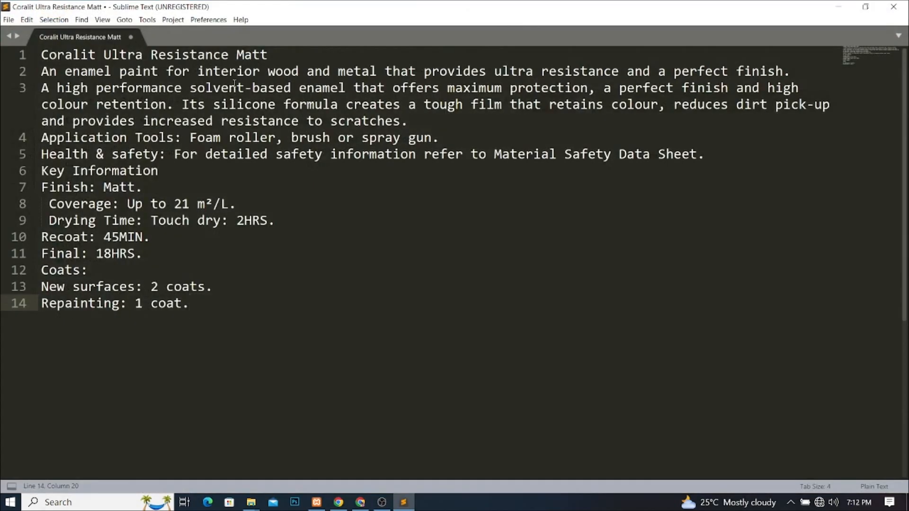
{"action": "left_click", "coordinate": [129, 37]}
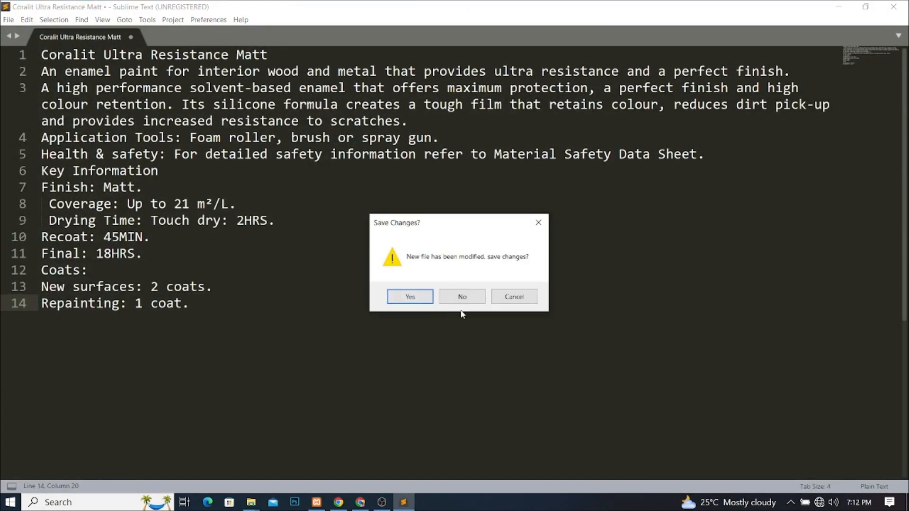
{"action": "left_click", "coordinate": [462, 295]}
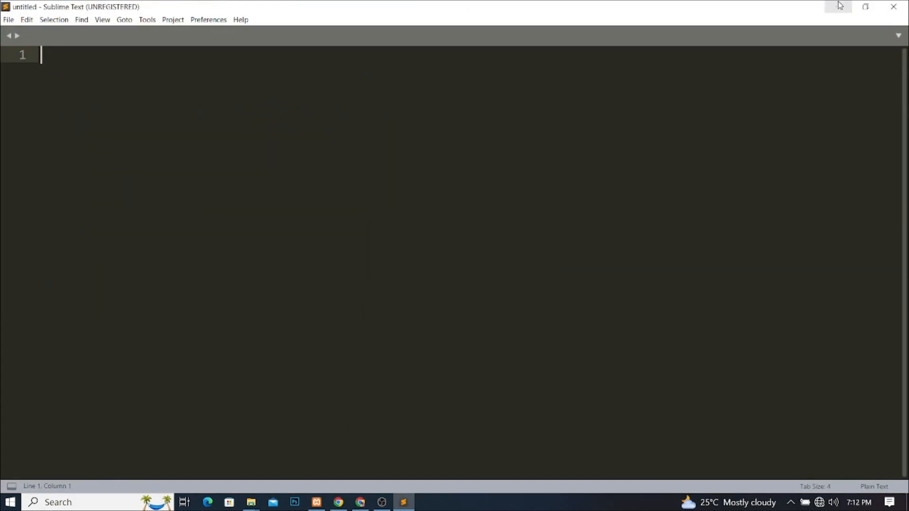
Step: Drag config.inc.php from the phpMyAdmin folder into the restored Sublime Text window
{"action": "left_click", "coordinate": [866, 6]}
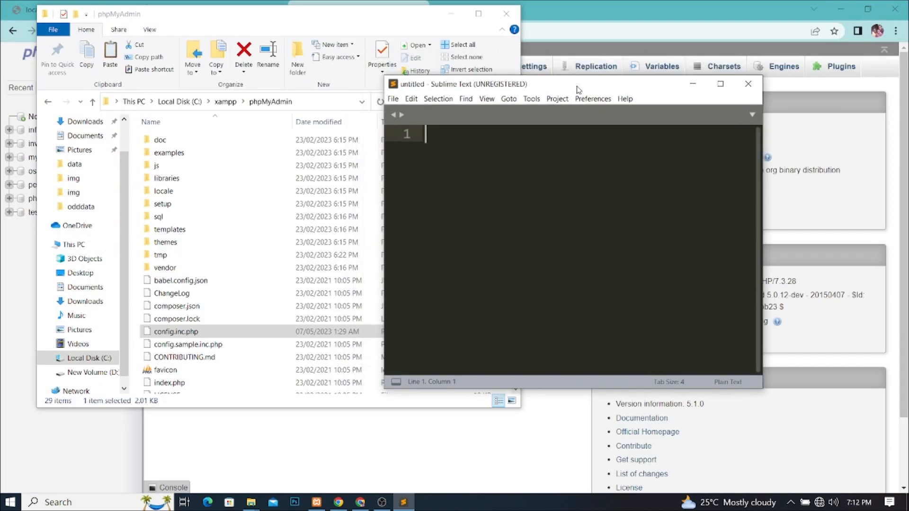
{"action": "left_click_drag", "start_coordinate": [575, 89], "coordinate": [609, 66]}
{"action": "left_click_drag", "start_coordinate": [165, 337], "coordinate": [540, 243]}
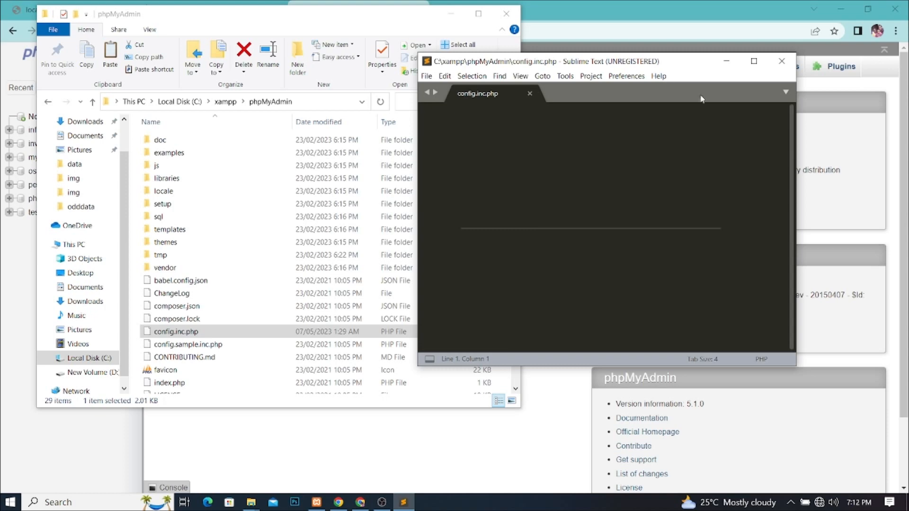
Step: Copy the root password string on line 21 of config.inc.php, then return to Chrome's phpMyAdmin
{"action": "left_click", "coordinate": [754, 61]}
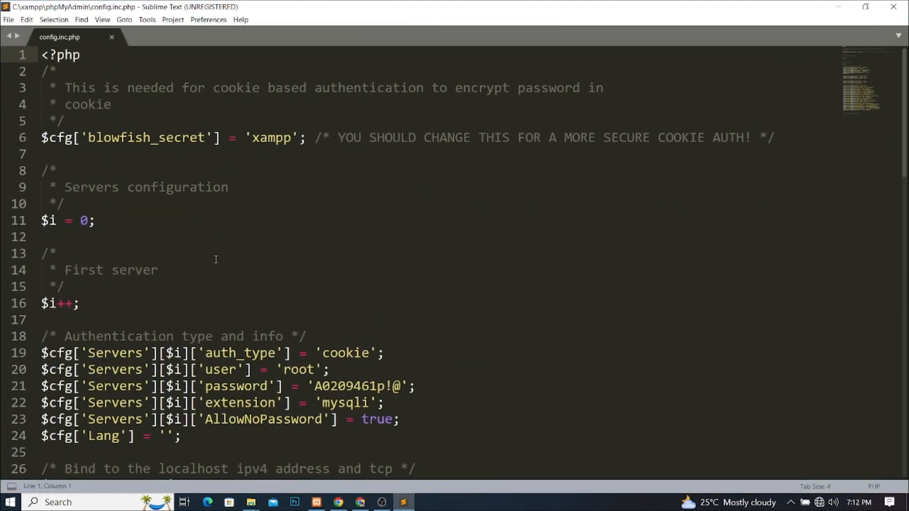
{"action": "scroll", "coordinate": [288, 280], "scroll_direction": "down", "scroll_amount": 3}
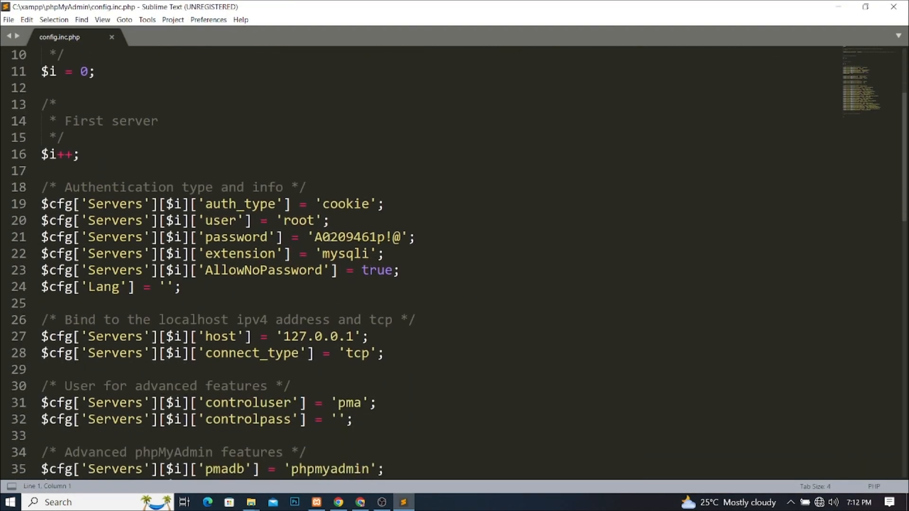
{"action": "left_click_drag", "start_coordinate": [401, 237], "coordinate": [316, 236]}
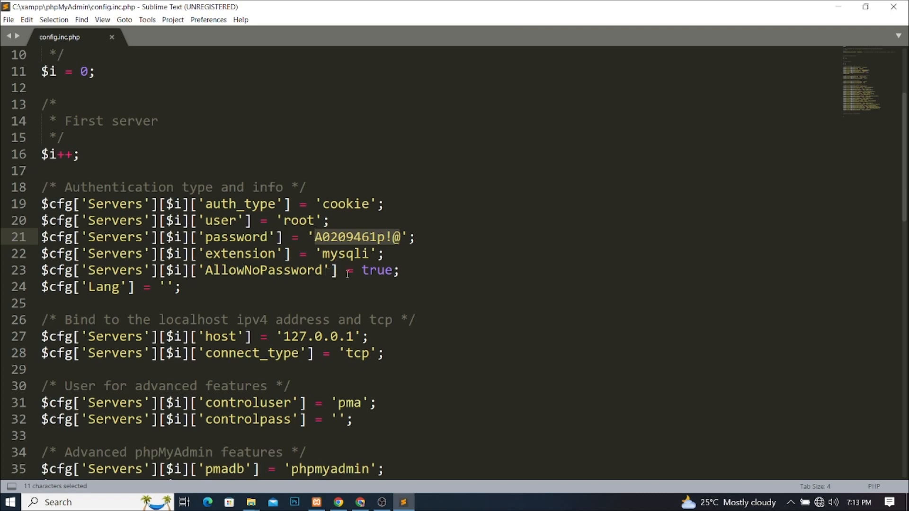
{"action": "scroll", "coordinate": [340, 254], "scroll_direction": "down", "scroll_amount": 1}
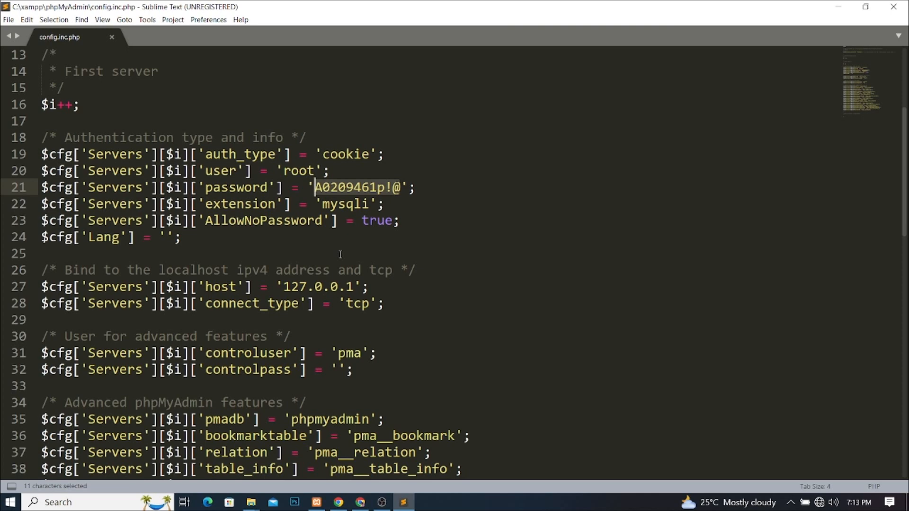
{"action": "scroll", "coordinate": [352, 252], "scroll_direction": "up", "scroll_amount": 1}
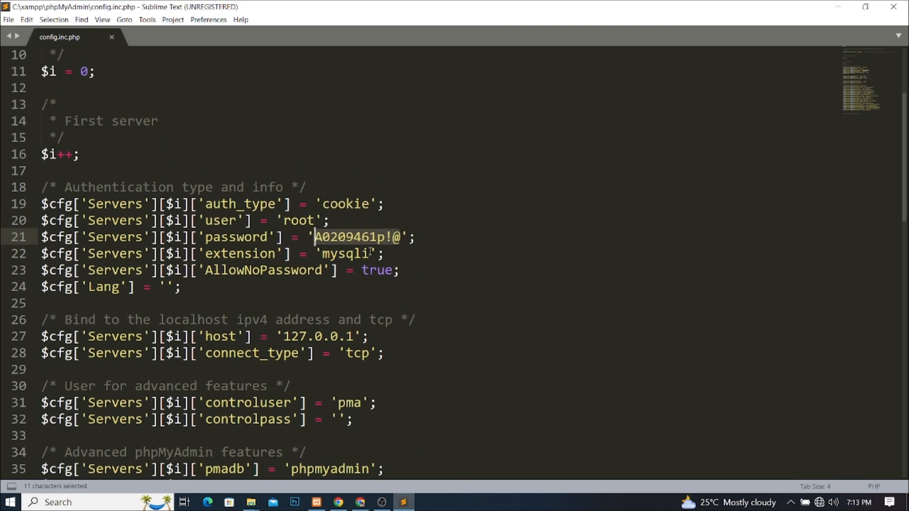
{"action": "key", "text": "ctrl+c"}
{"action": "left_click", "coordinate": [839, 7]}
{"action": "left_click", "coordinate": [635, 27]}
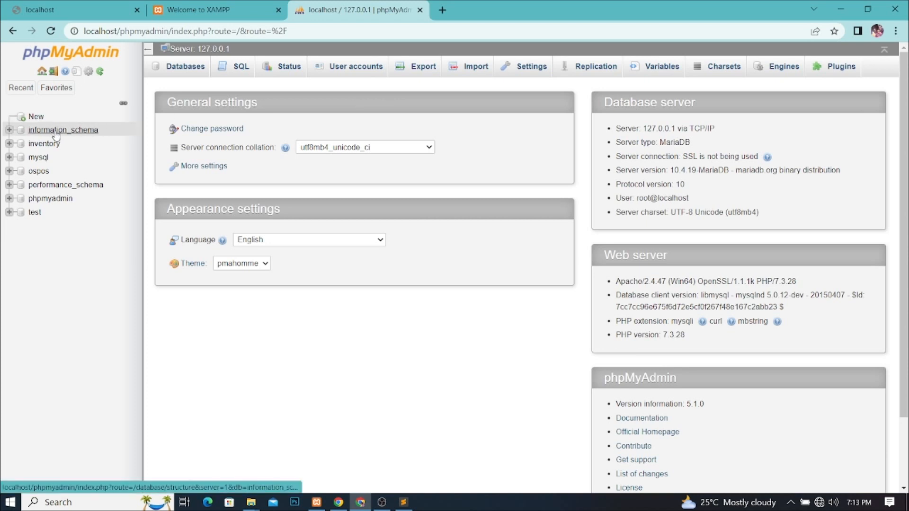
Step: Open the Change password form for root@localhost under User accounts
{"action": "left_click", "coordinate": [36, 118]}
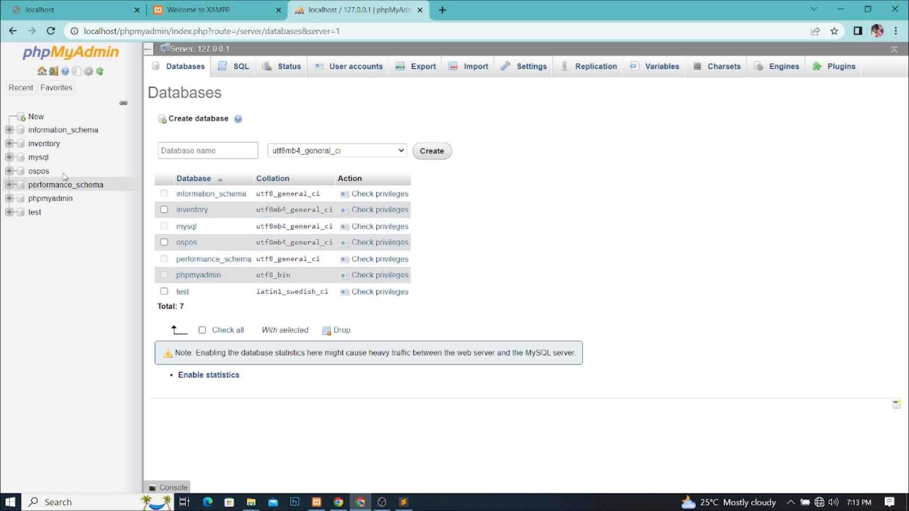
{"action": "left_click", "coordinate": [356, 71]}
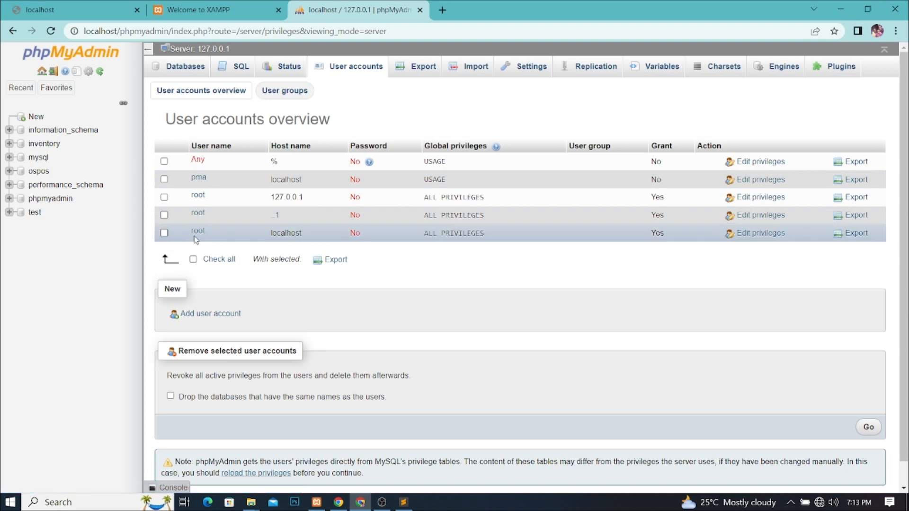
{"action": "left_click", "coordinate": [731, 239]}
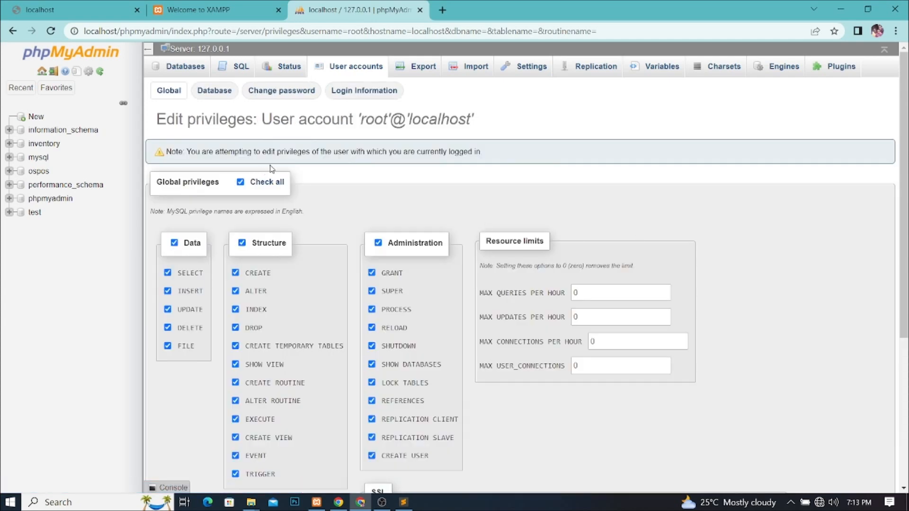
{"action": "left_click", "coordinate": [283, 94]}
Step: Paste the copied password into both password fields, apply it, and reload phpMyAdmin
{"action": "left_click", "coordinate": [278, 229]}
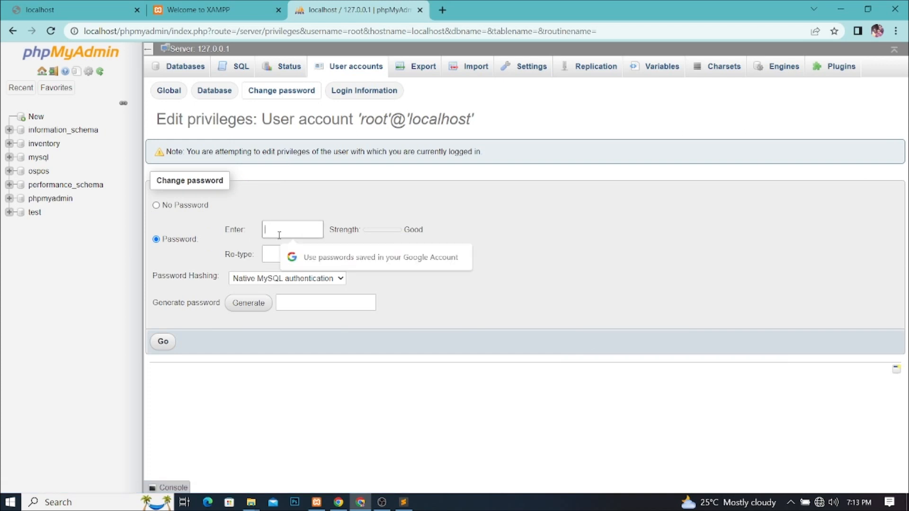
{"action": "key", "text": "ctrl+v"}
{"action": "left_click", "coordinate": [280, 251]}
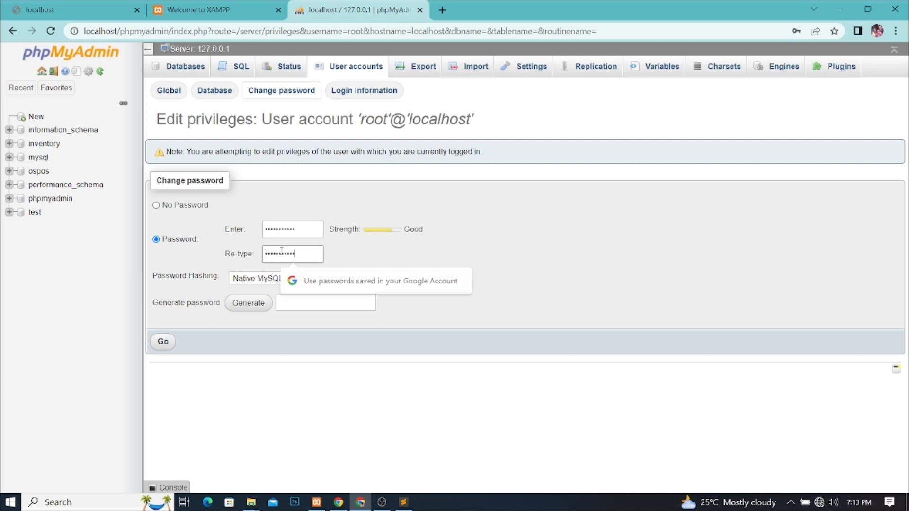
{"action": "key", "text": "ctrl+v"}
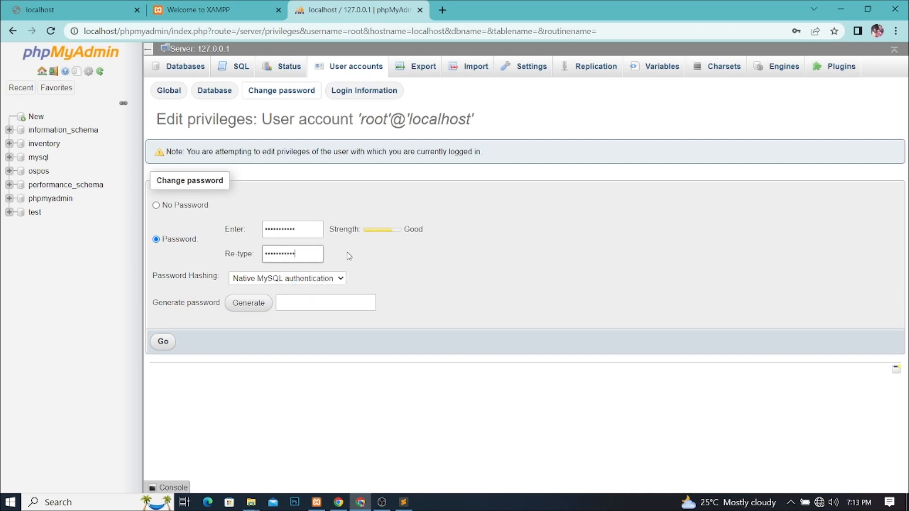
{"action": "left_click", "coordinate": [162, 343]}
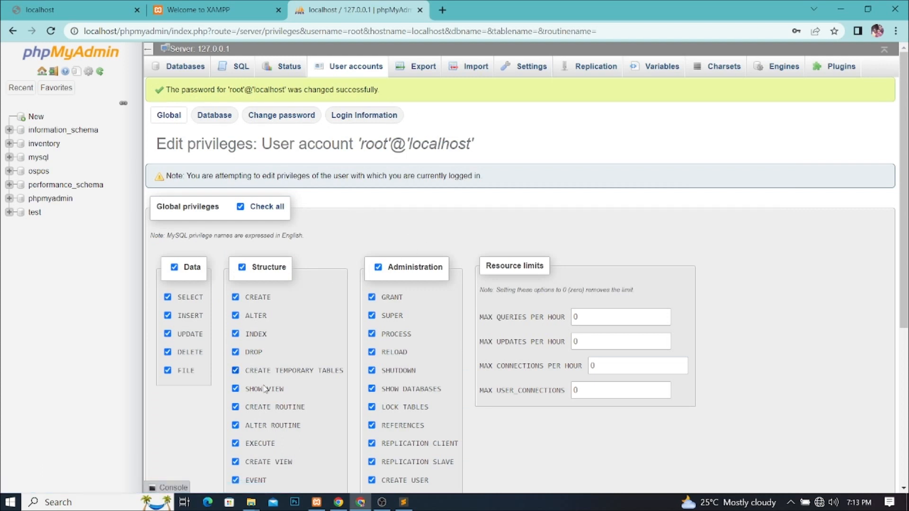
{"action": "left_click", "coordinate": [57, 31]}
Step: Log in to phpMyAdmin as root with the pasted password
{"action": "left_click", "coordinate": [450, 277]}
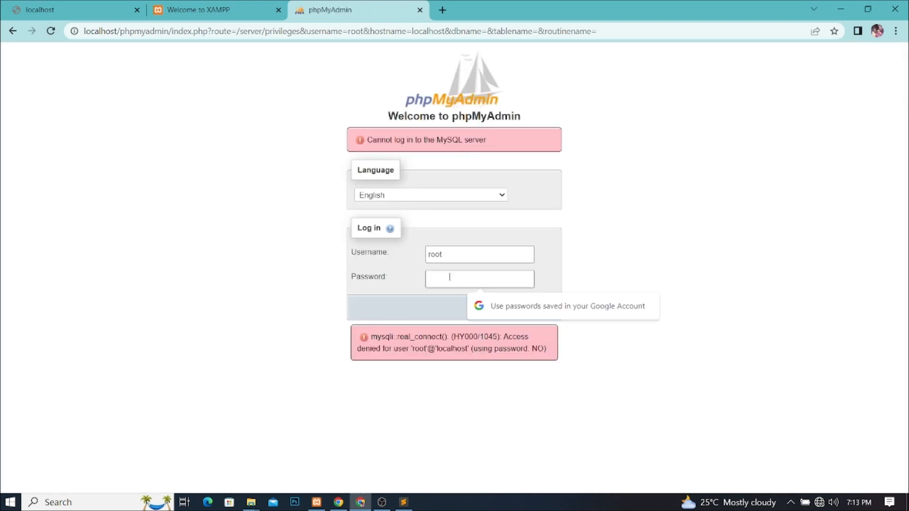
{"action": "key", "text": "ctrl+v"}
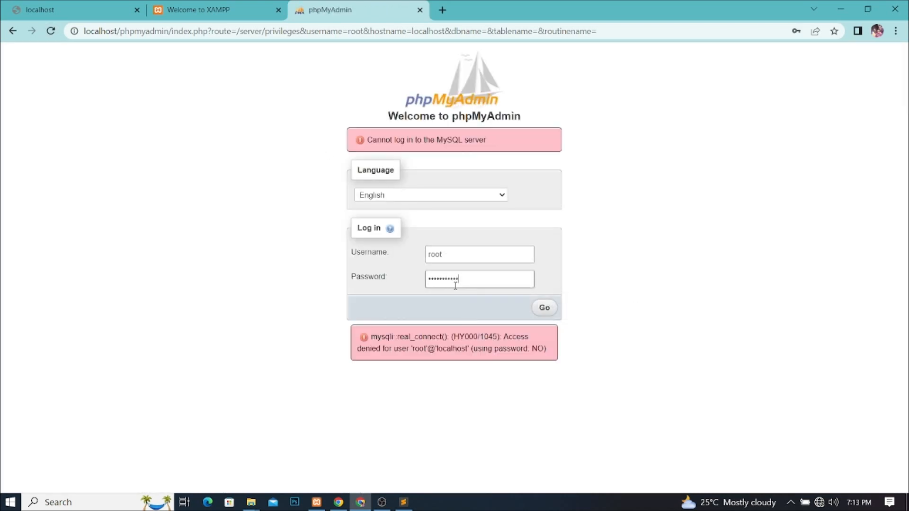
{"action": "left_click", "coordinate": [544, 308]}
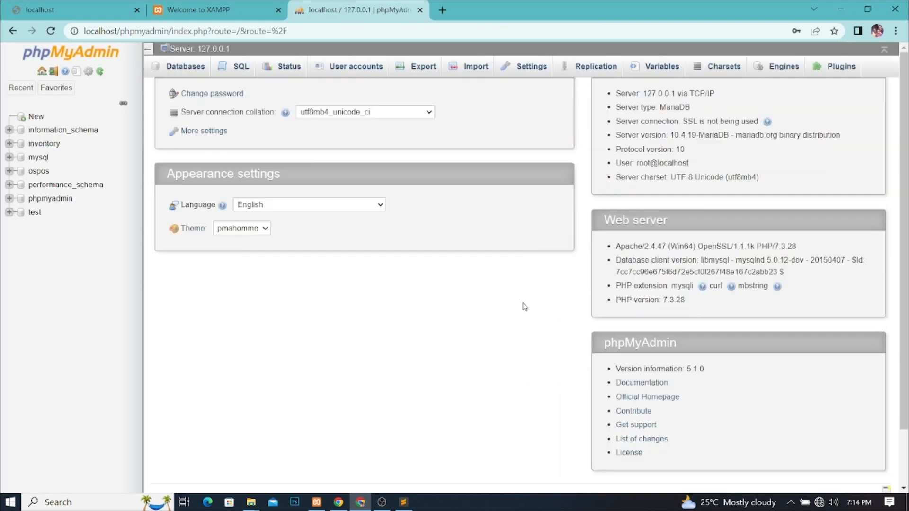
Step: Check the ospos database tables, then reload Armstrong POS to show its login page
{"action": "left_click", "coordinate": [52, 31]}
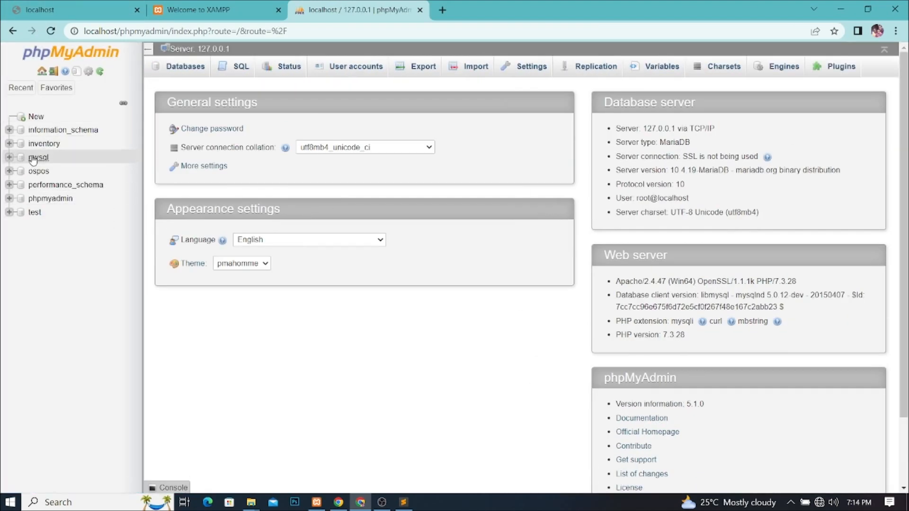
{"action": "left_click", "coordinate": [33, 173]}
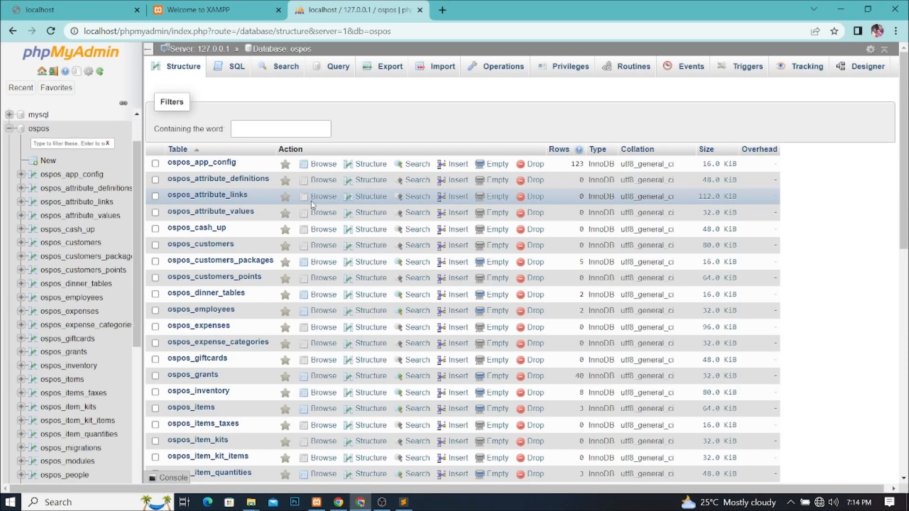
{"action": "left_click", "coordinate": [52, 8]}
{"action": "left_click", "coordinate": [51, 31]}
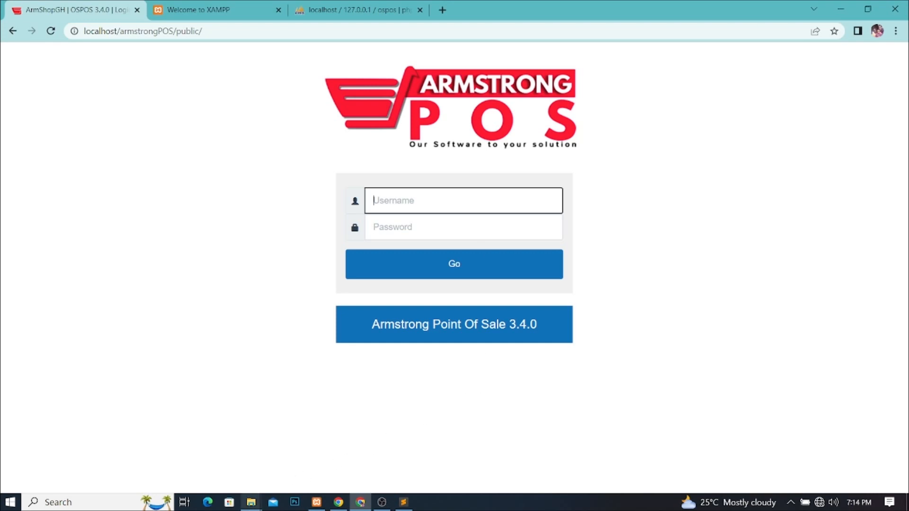
{"action": "left_click", "coordinate": [252, 507]}
{"action": "left_click", "coordinate": [227, 471]}
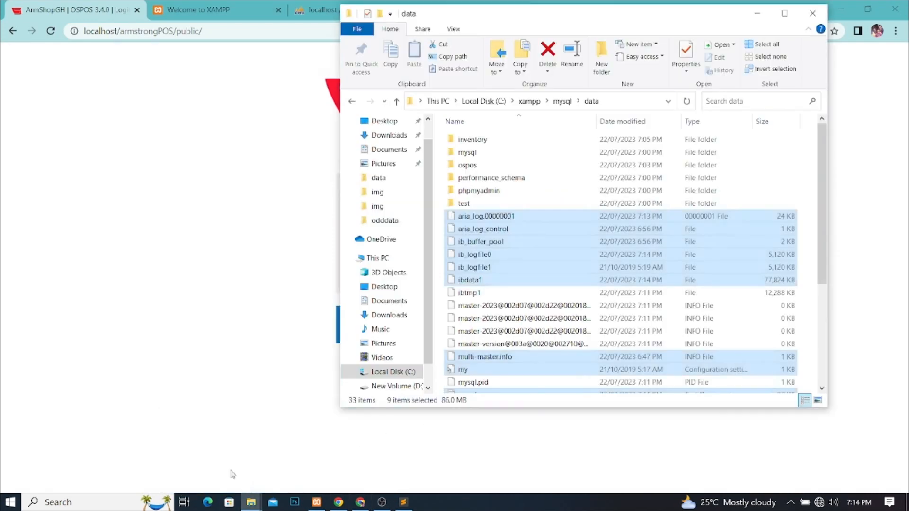
{"action": "left_click", "coordinate": [254, 507]}
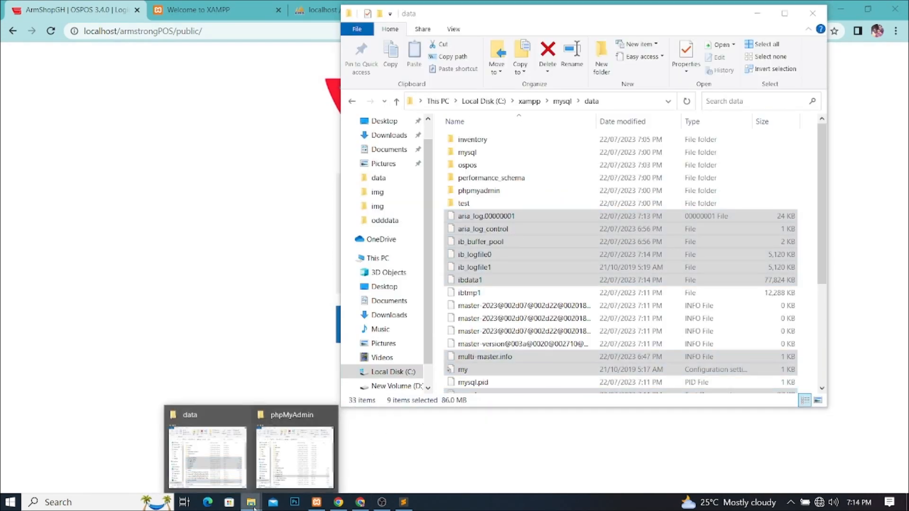
{"action": "left_click", "coordinate": [287, 461]}
{"action": "left_click", "coordinate": [564, 30]}
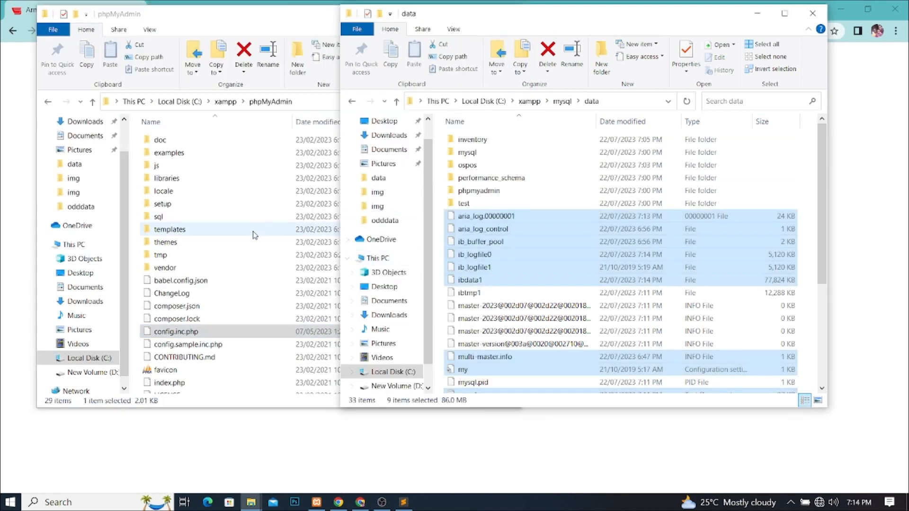
{"action": "left_click", "coordinate": [93, 102]}
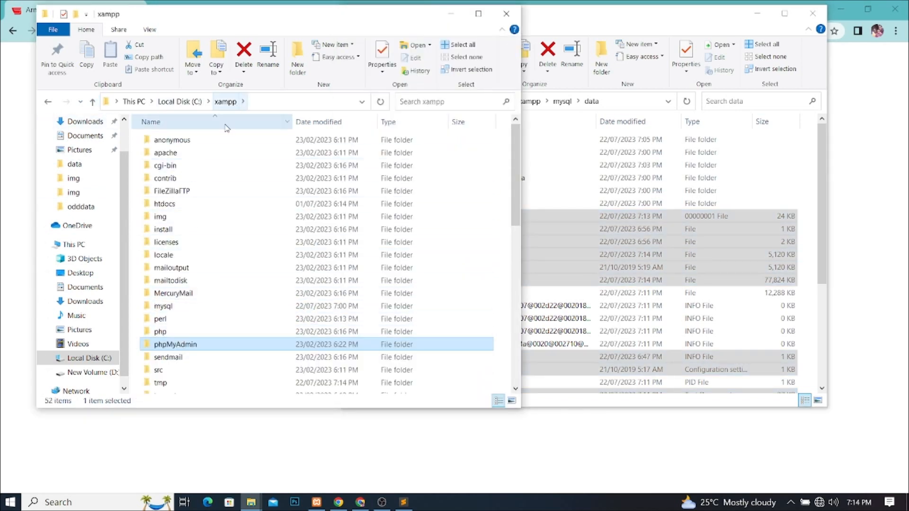
{"action": "double_click", "coordinate": [162, 311]}
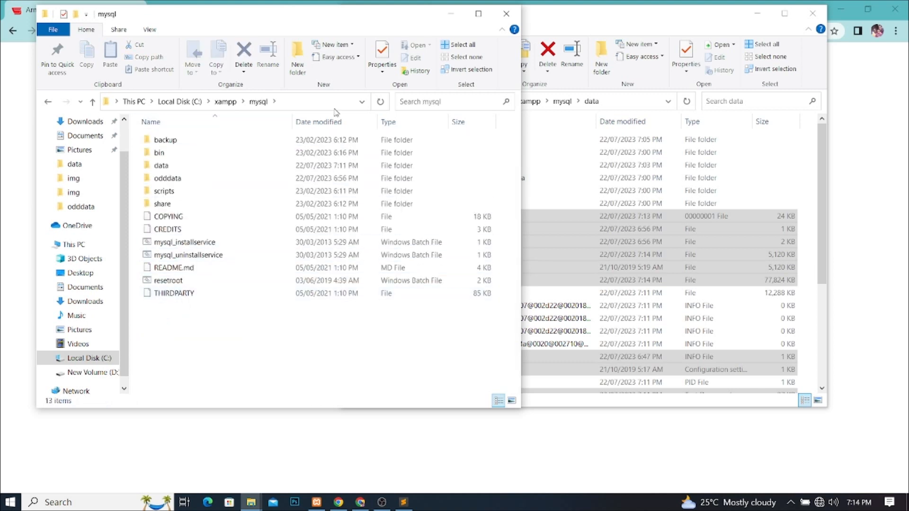
{"action": "left_click", "coordinate": [573, 20]}
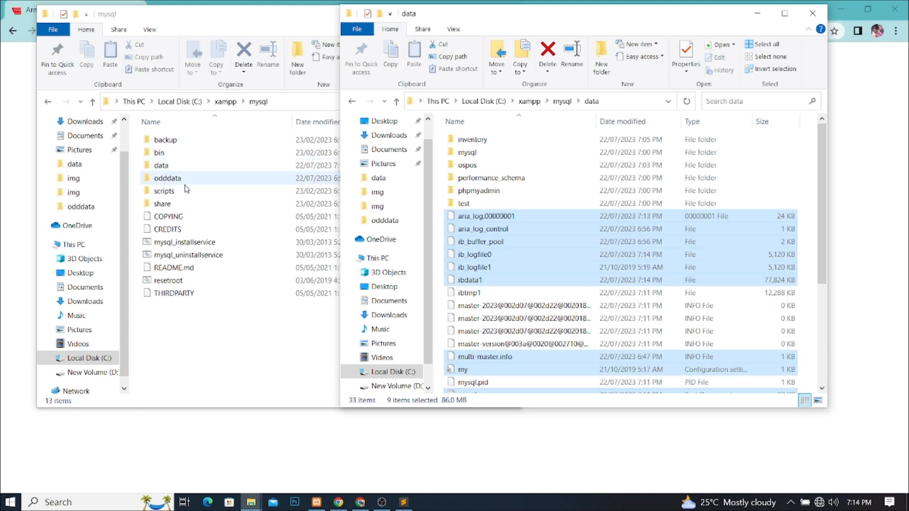
{"action": "left_click", "coordinate": [295, 444]}
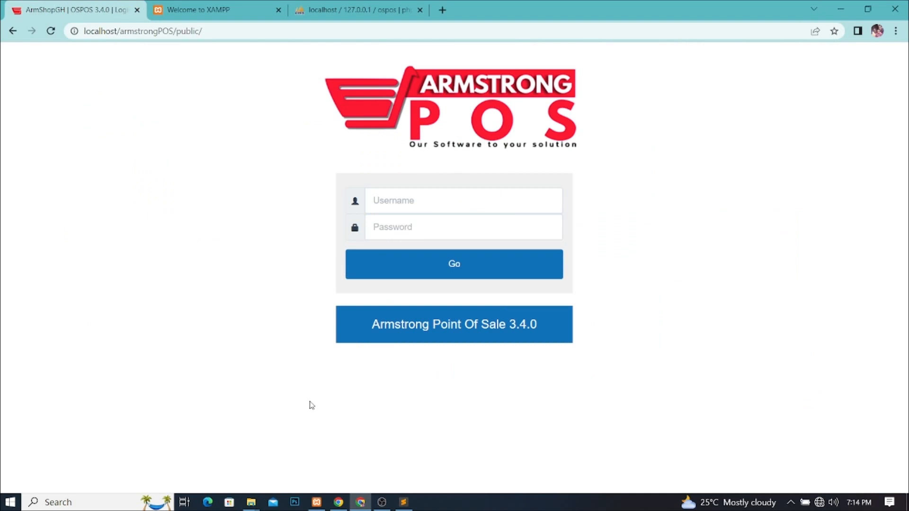